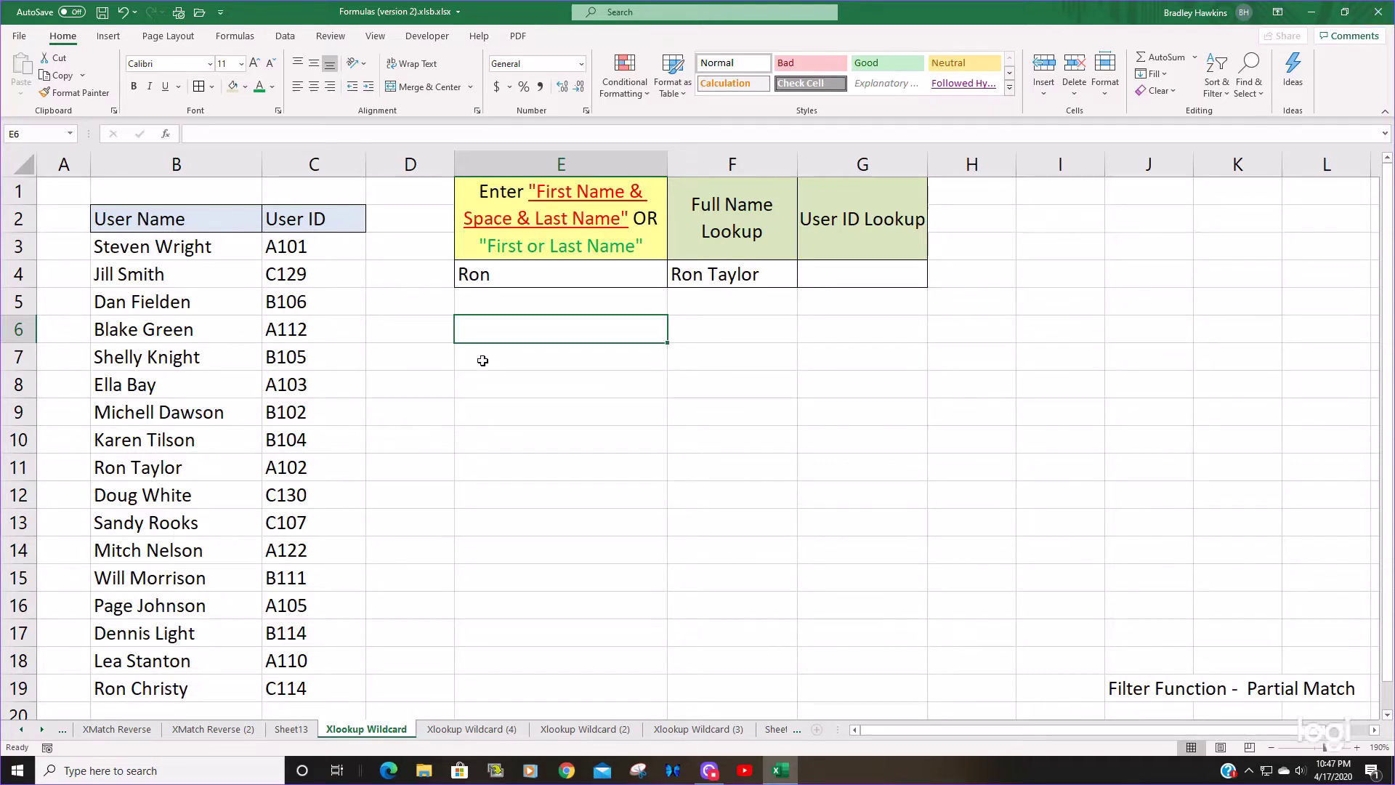
pyautogui.click(528, 277)
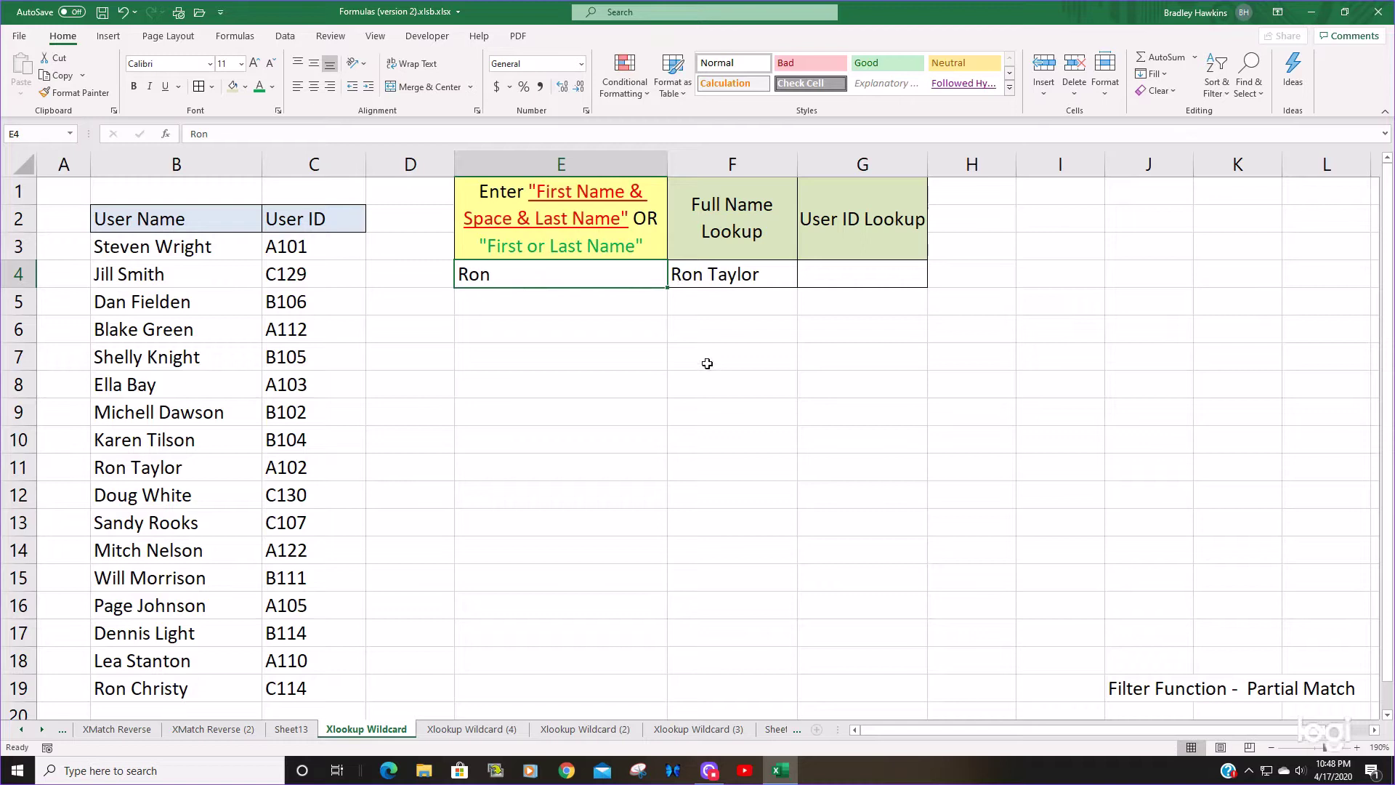
pyautogui.click(133, 688)
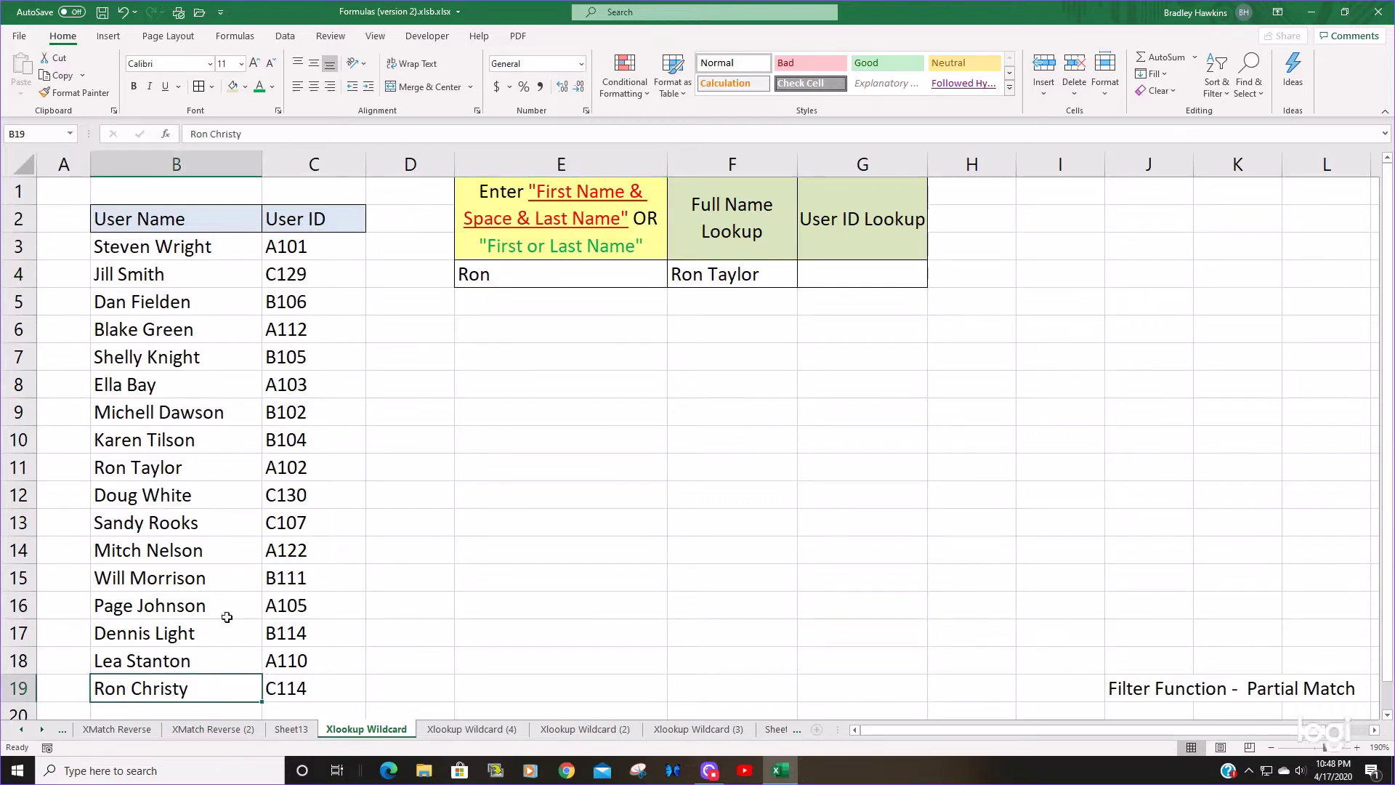
pyautogui.click(153, 468)
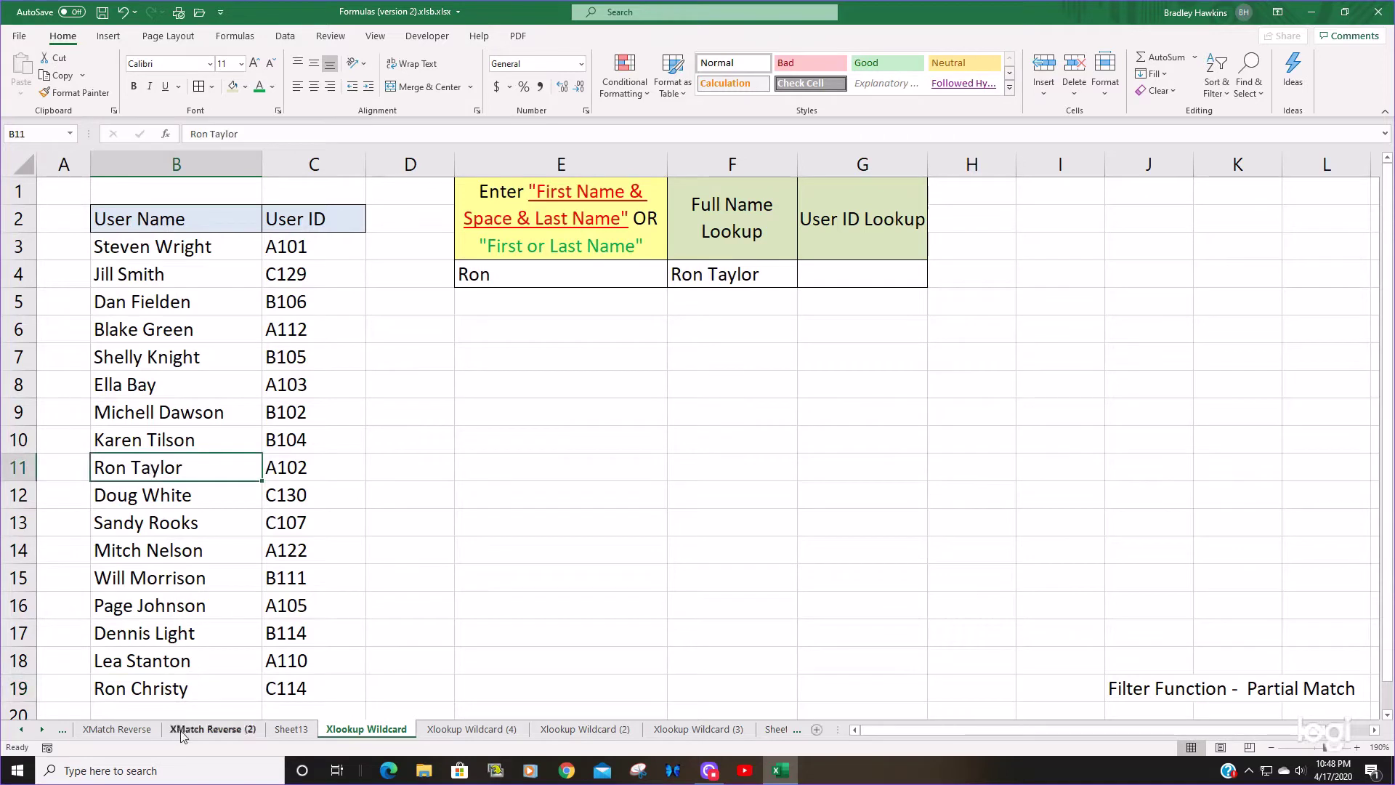
pyautogui.click(194, 680)
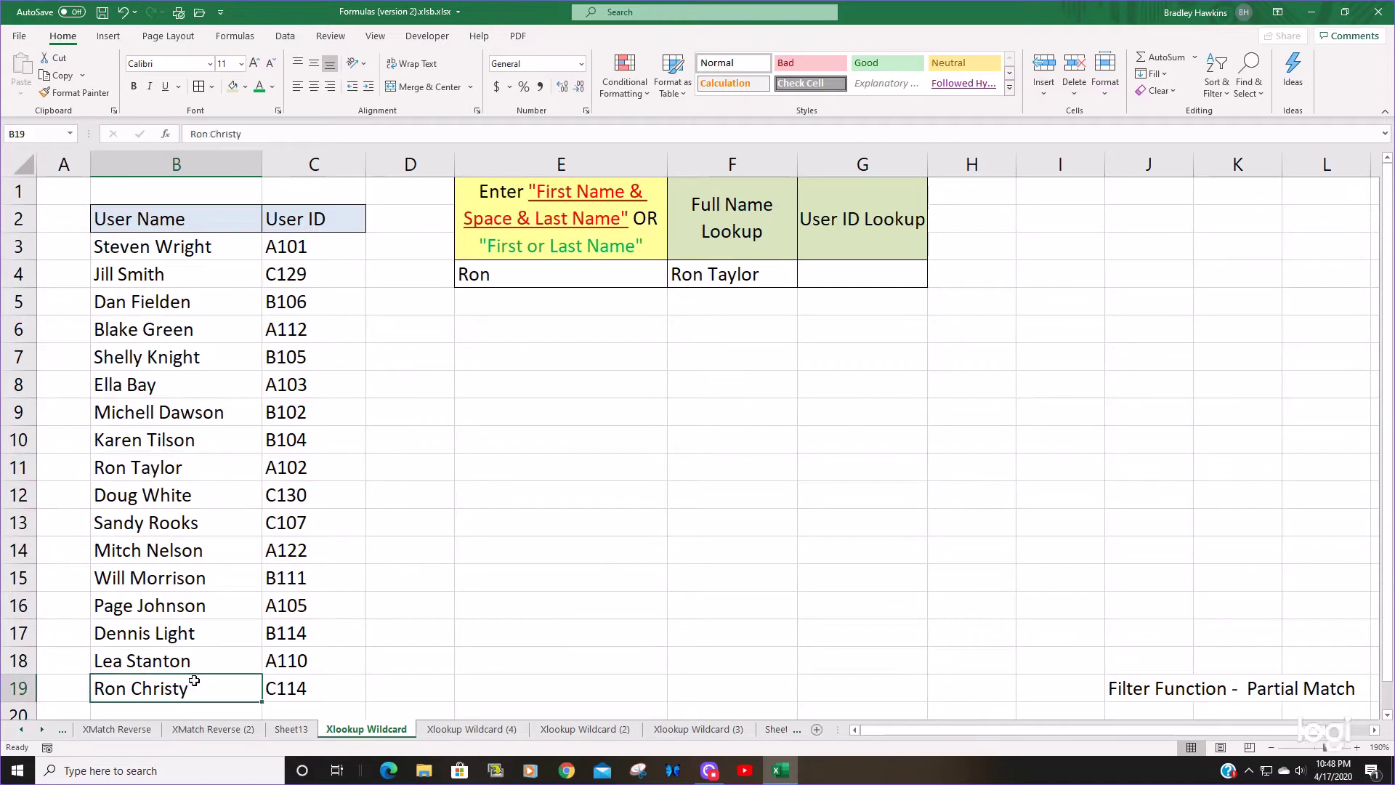
pyautogui.click(781, 281)
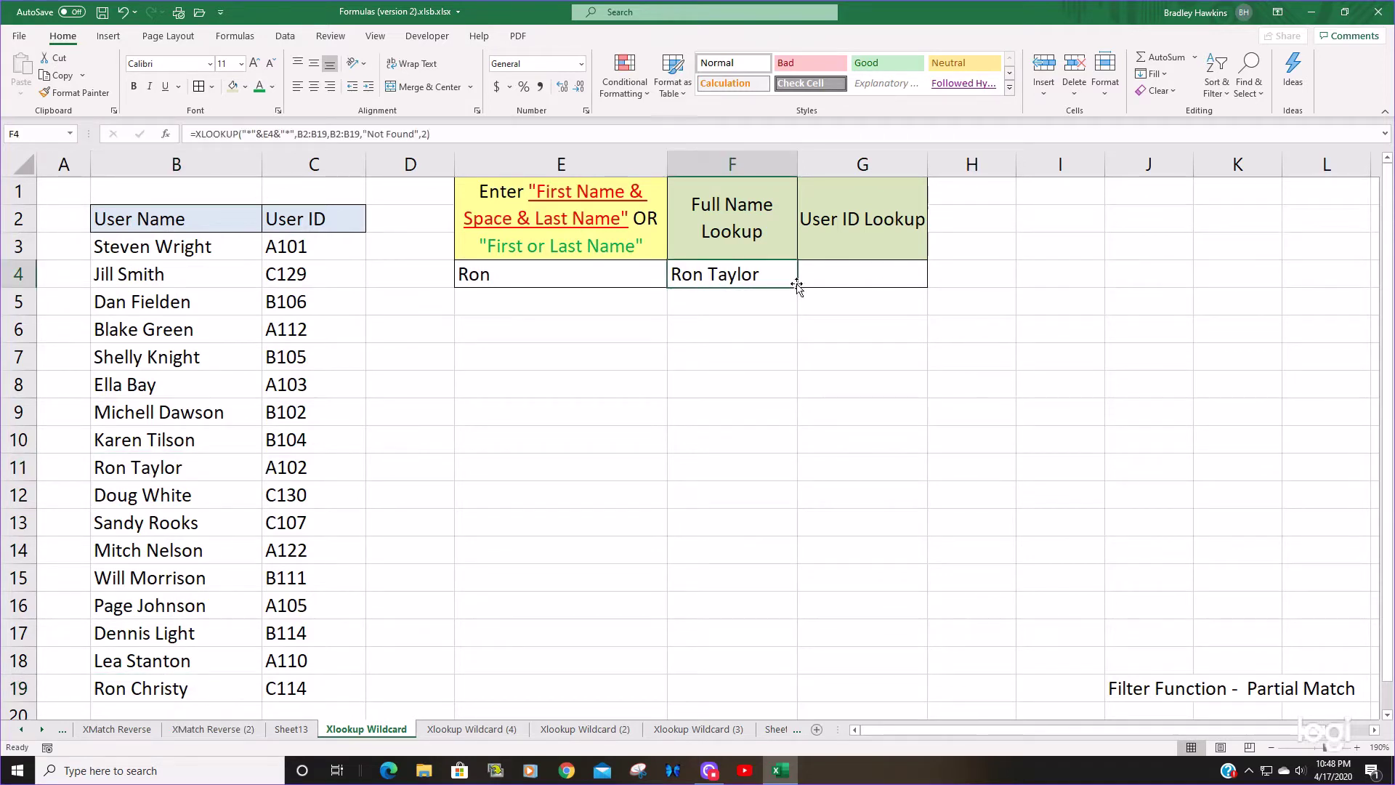
pyautogui.press('F2')
pyautogui.press('Home')
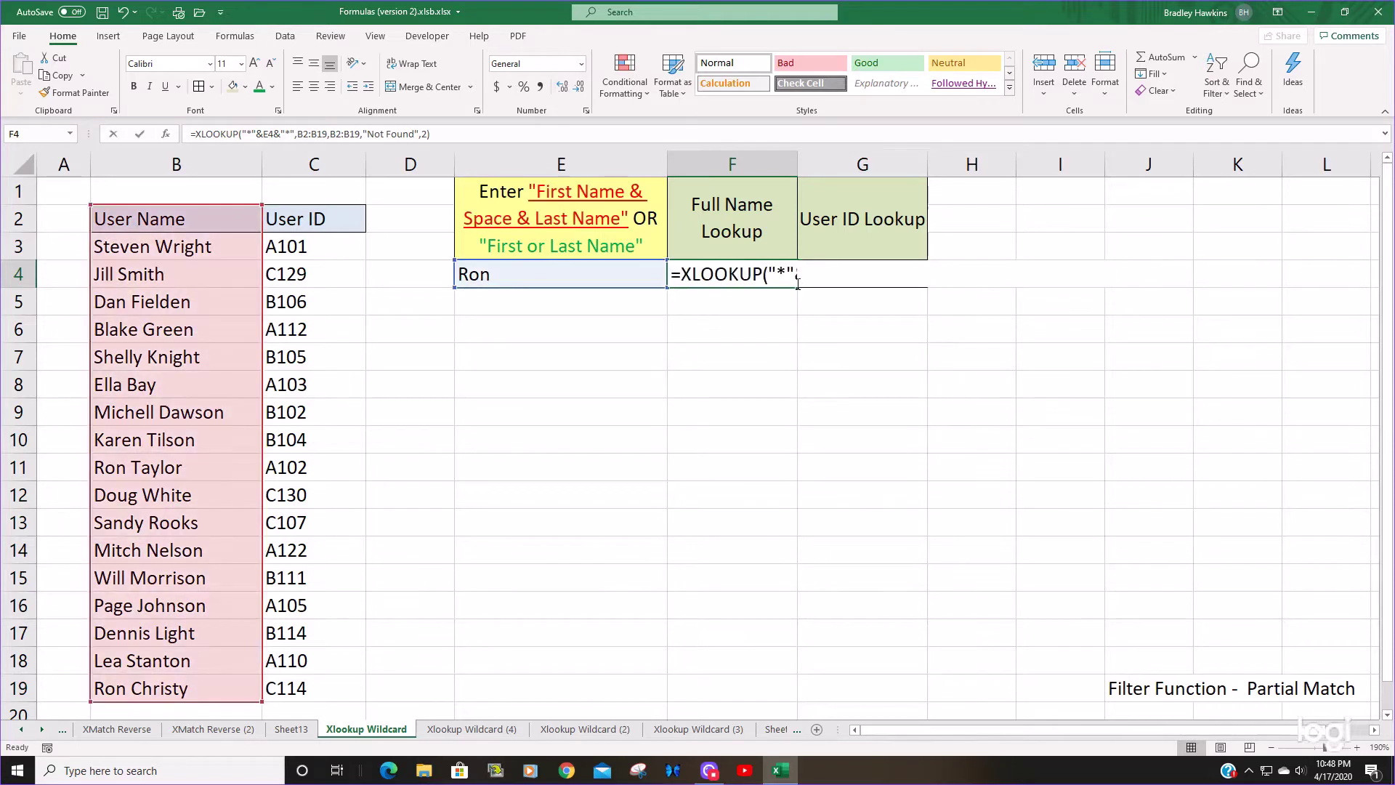
pyautogui.press('F2')
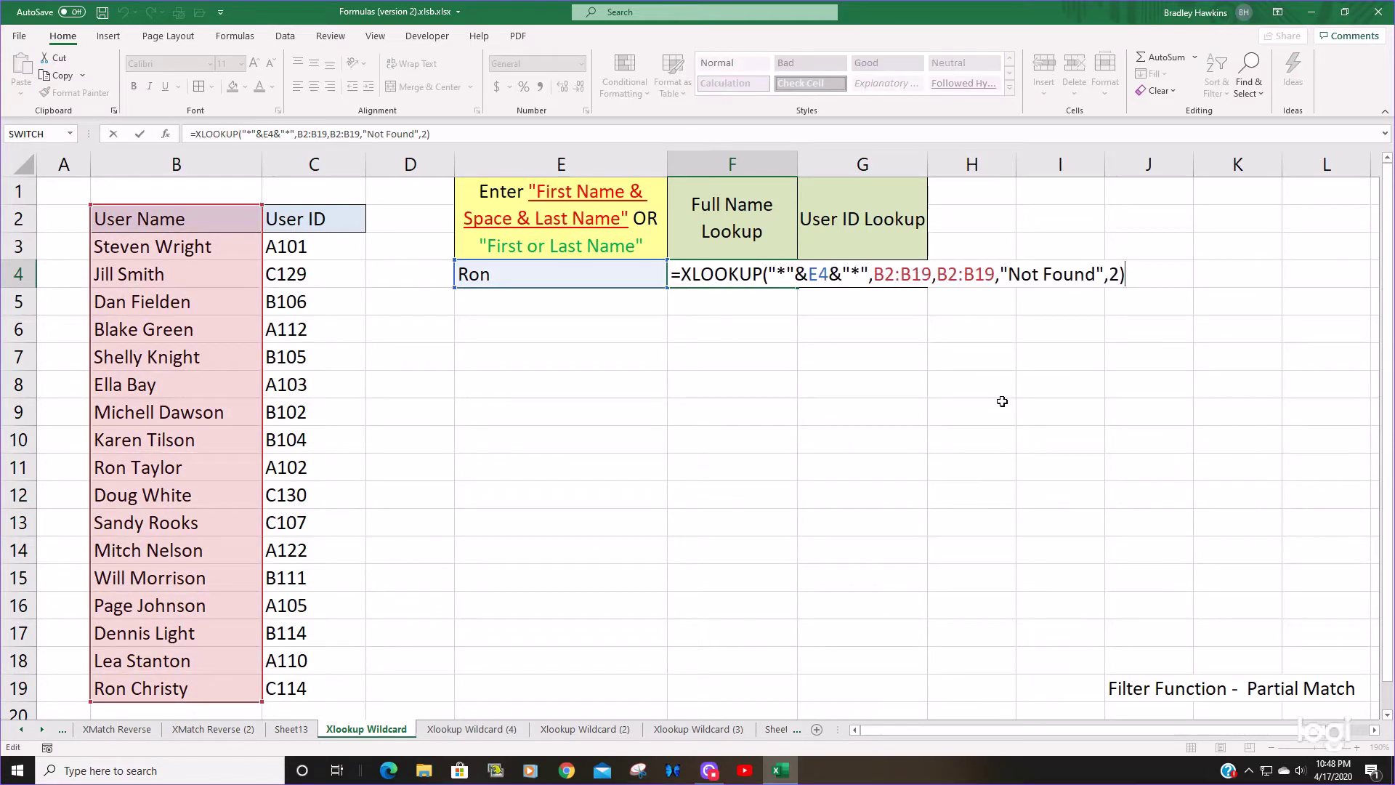
pyautogui.press('Escape')
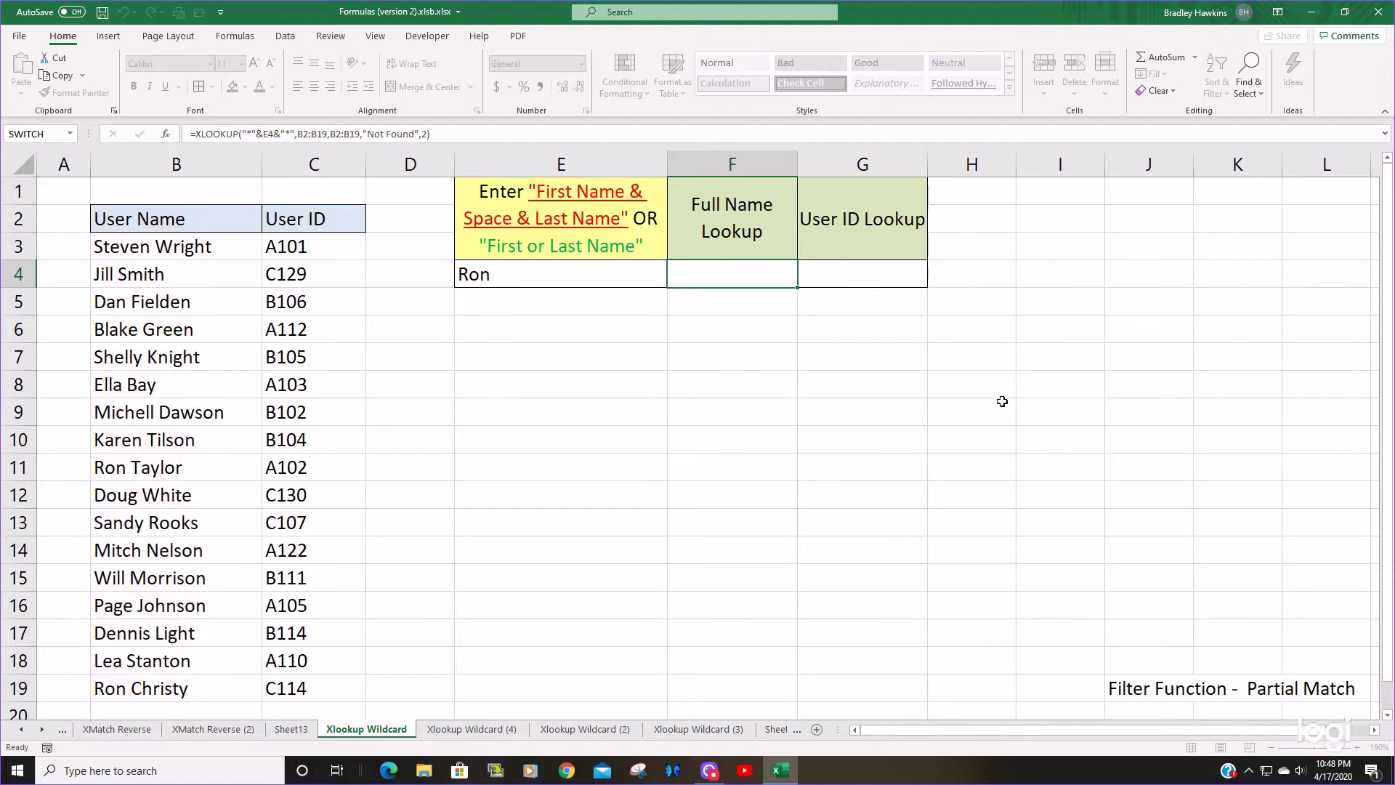
pyautogui.hotkey('ctrl', 'Return')
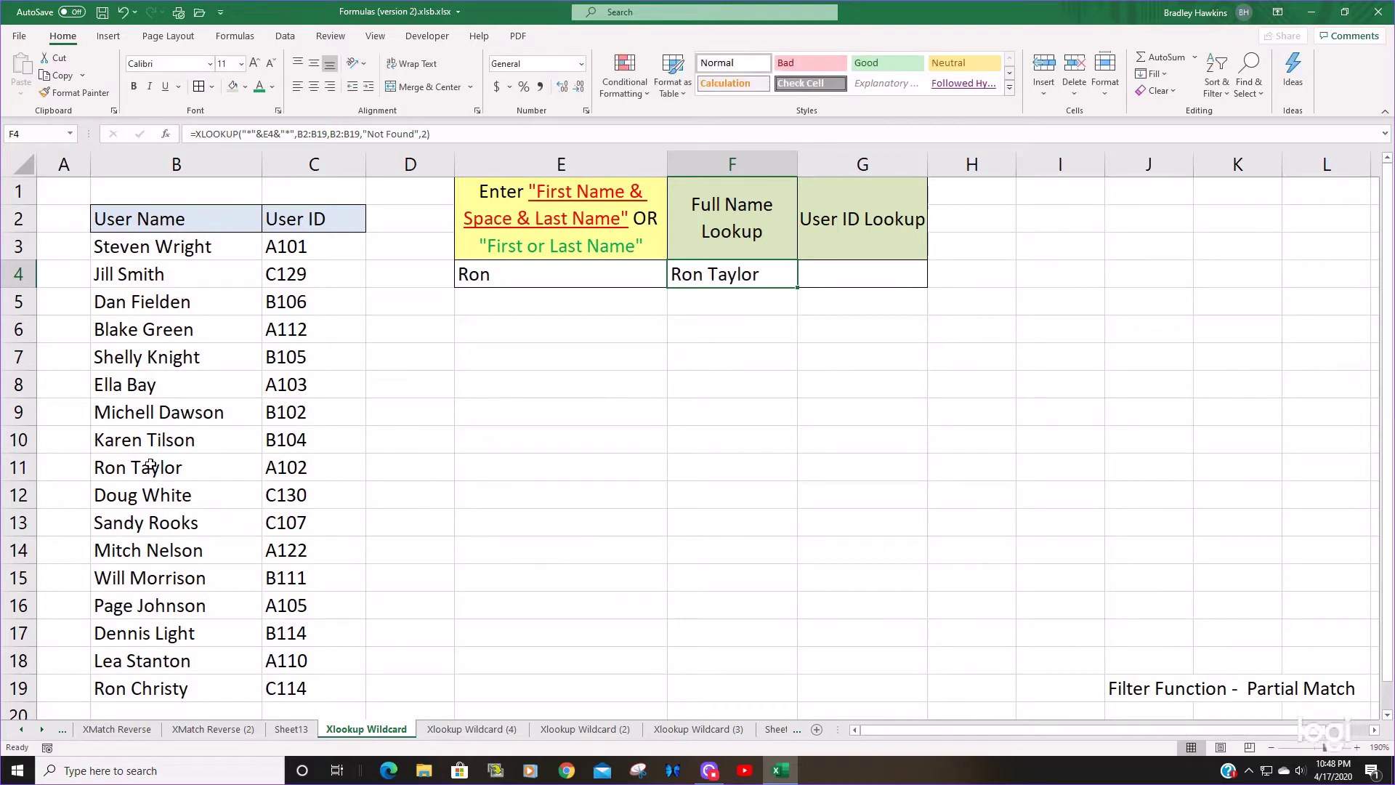
pyautogui.click(151, 466)
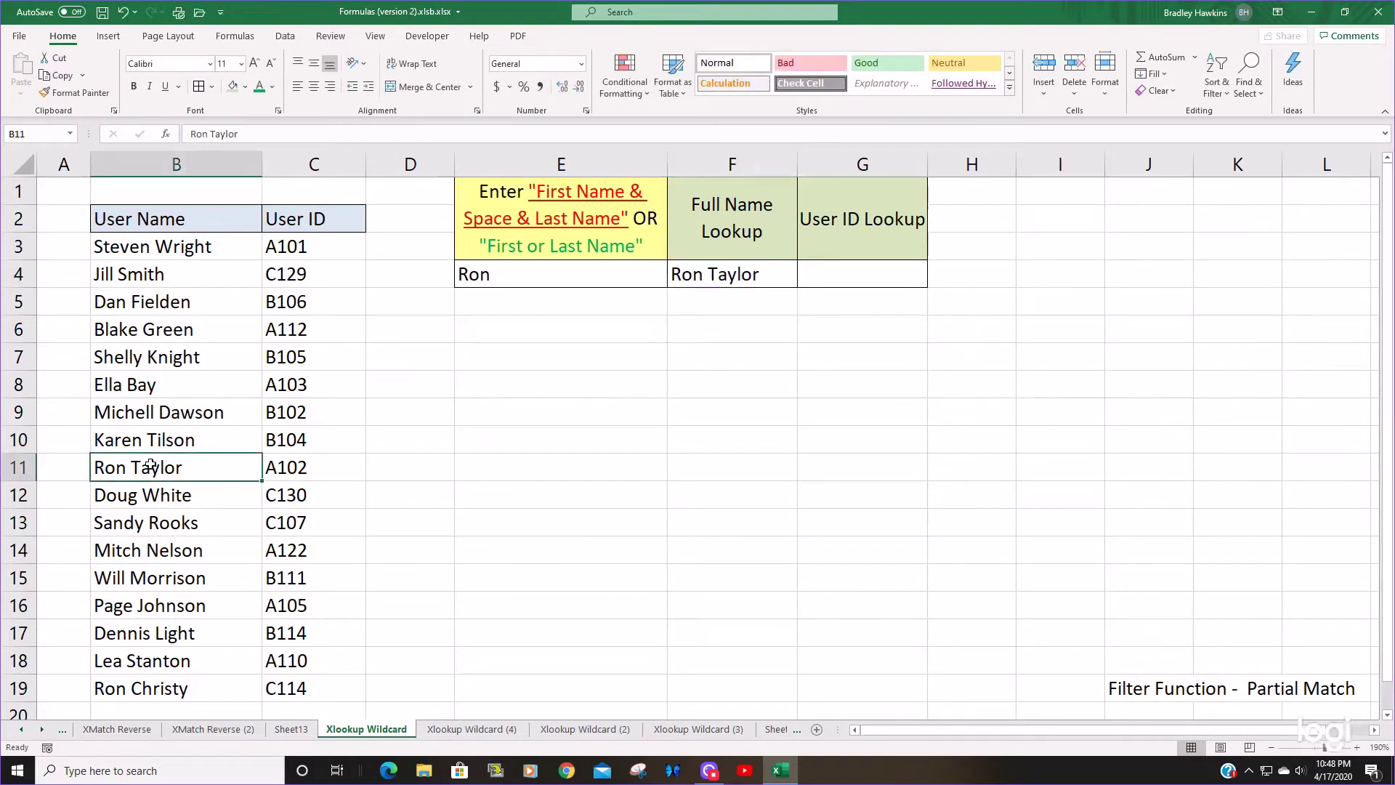
pyautogui.click(774, 275)
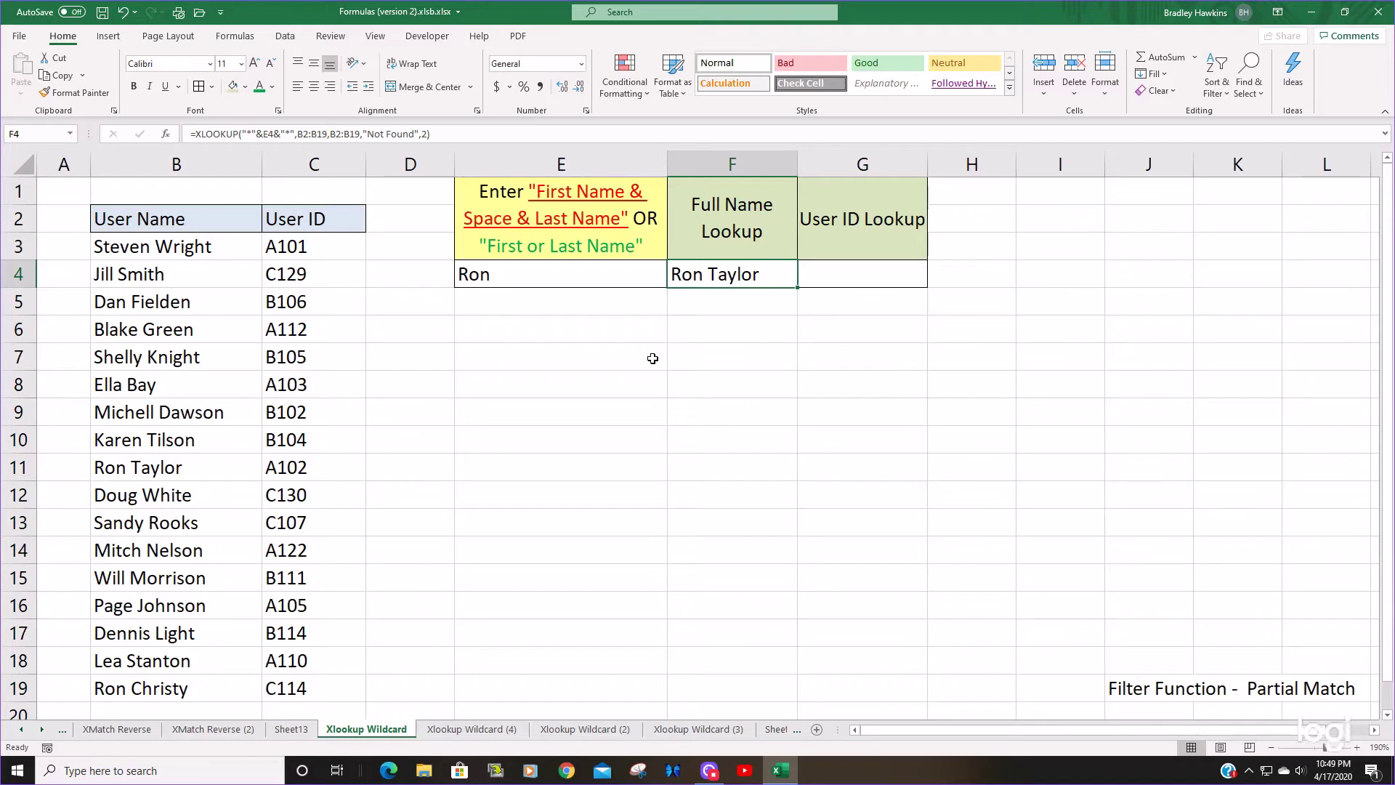
# - In E7, begin =FILTER( with B3:C19 as the array argument
pyautogui.click(606, 355)
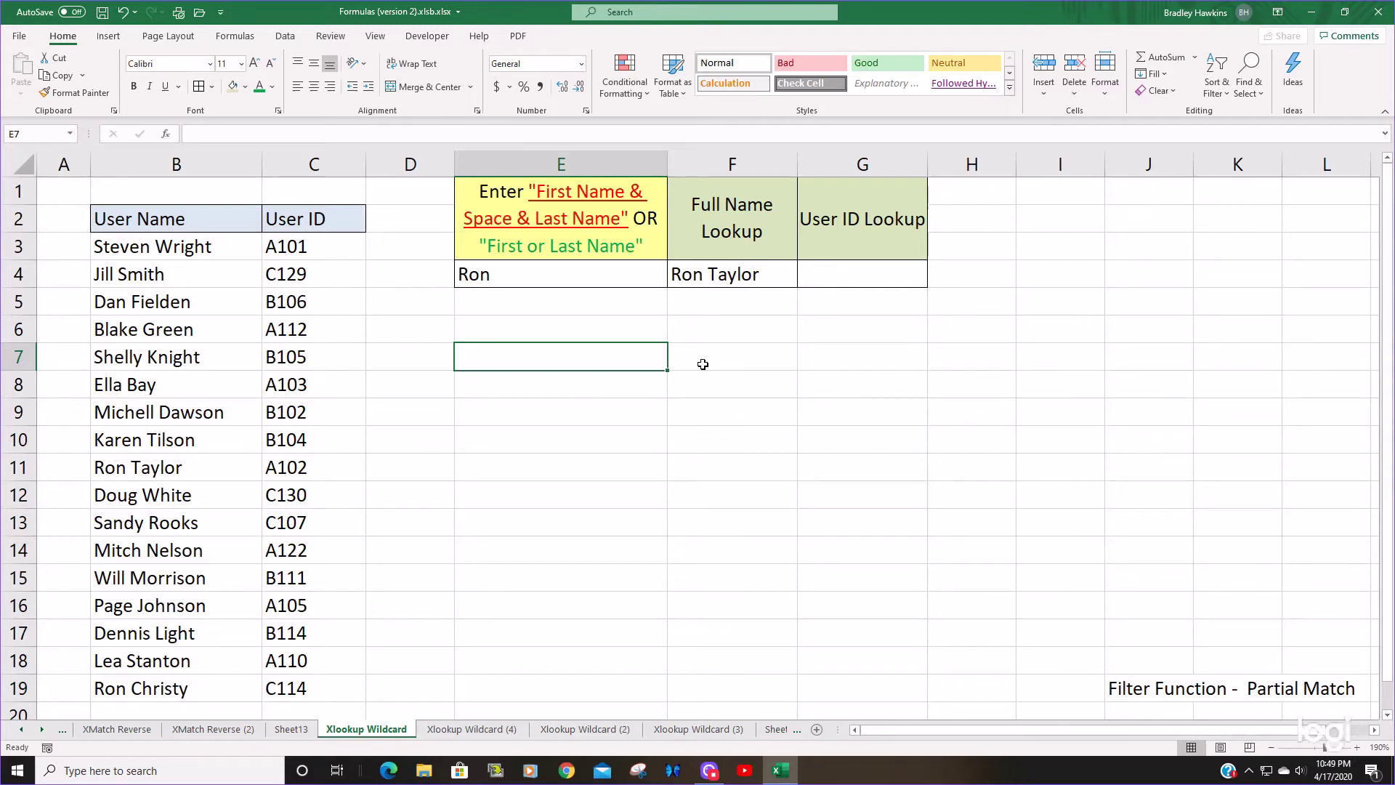
pyautogui.press('F2')
pyautogui.write('=fil')
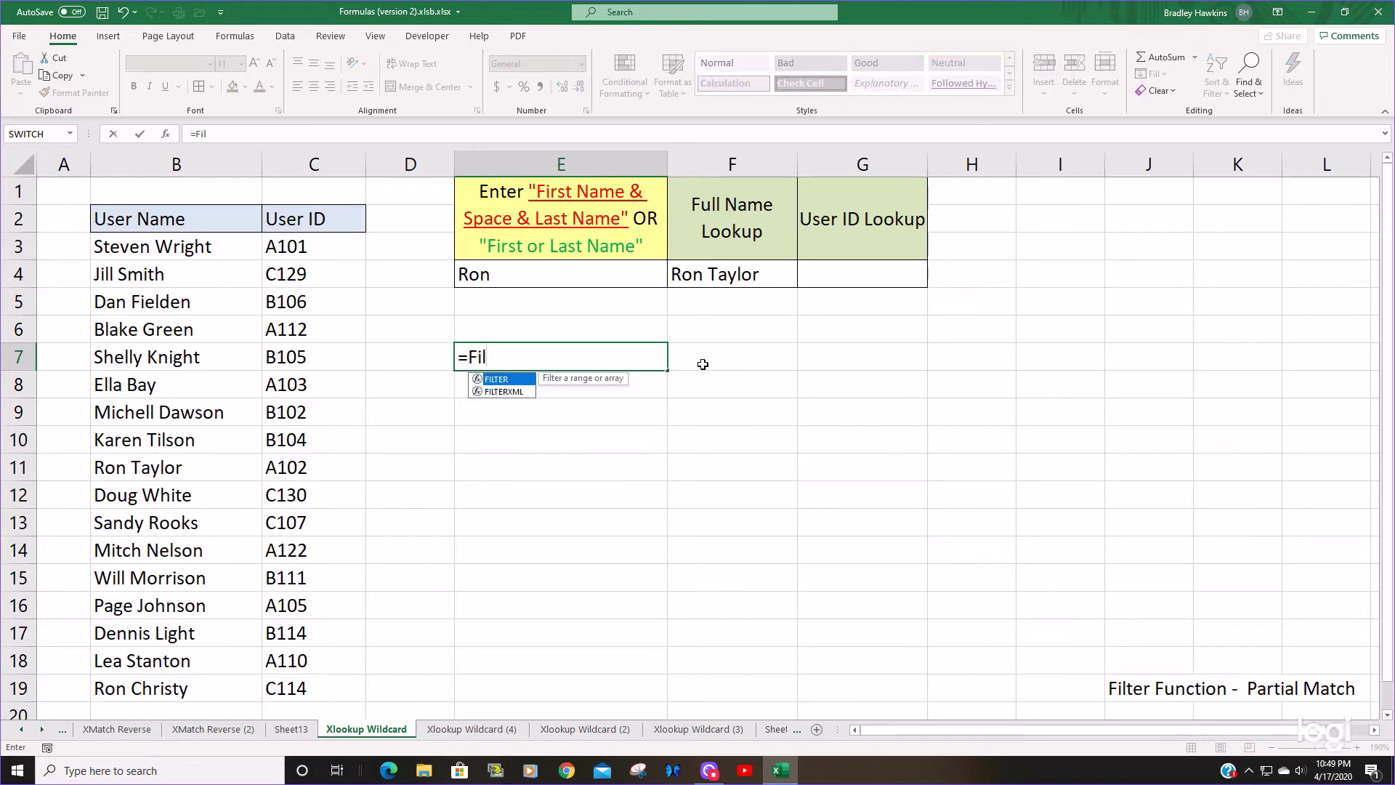
pyautogui.press('Tab')
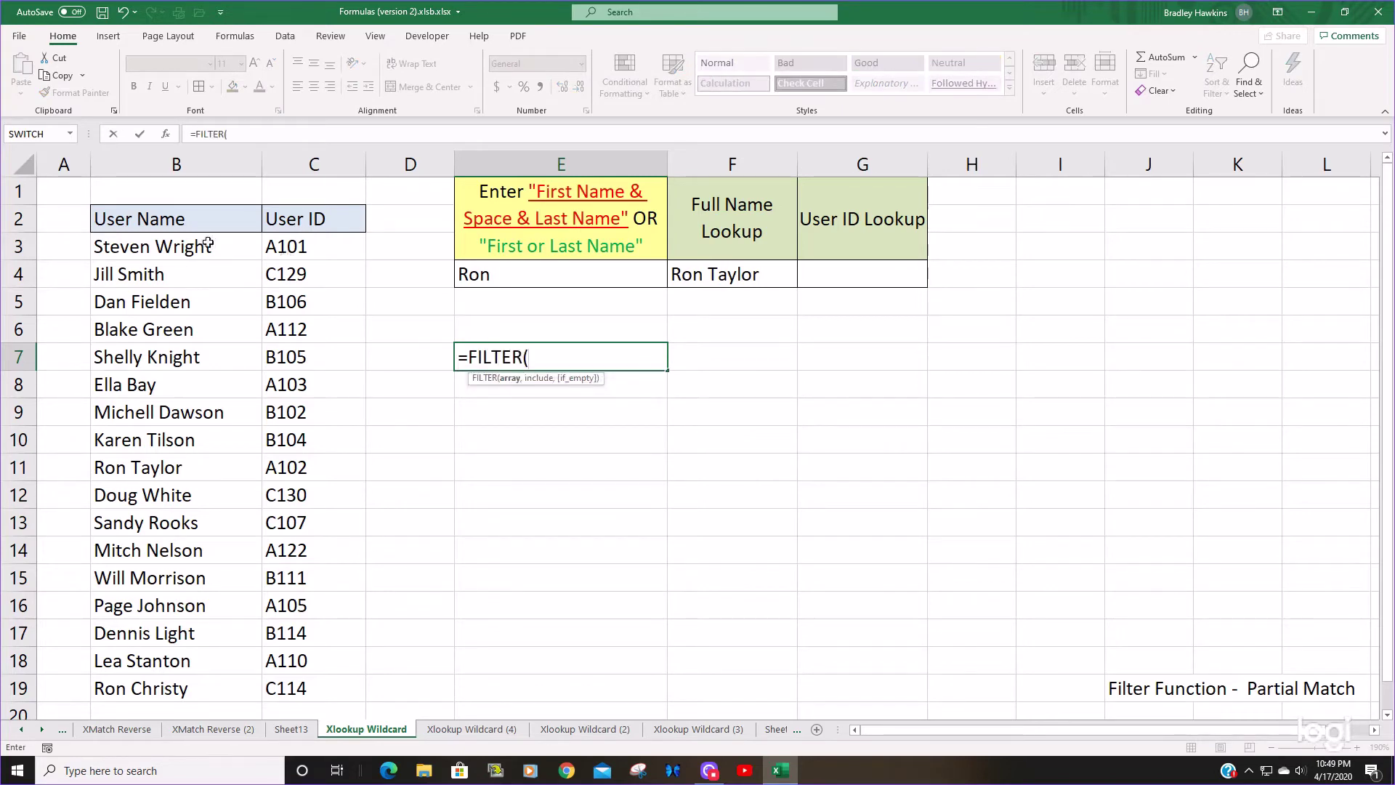
pyautogui.moveTo(208, 243); pyautogui.dragTo(324, 689)
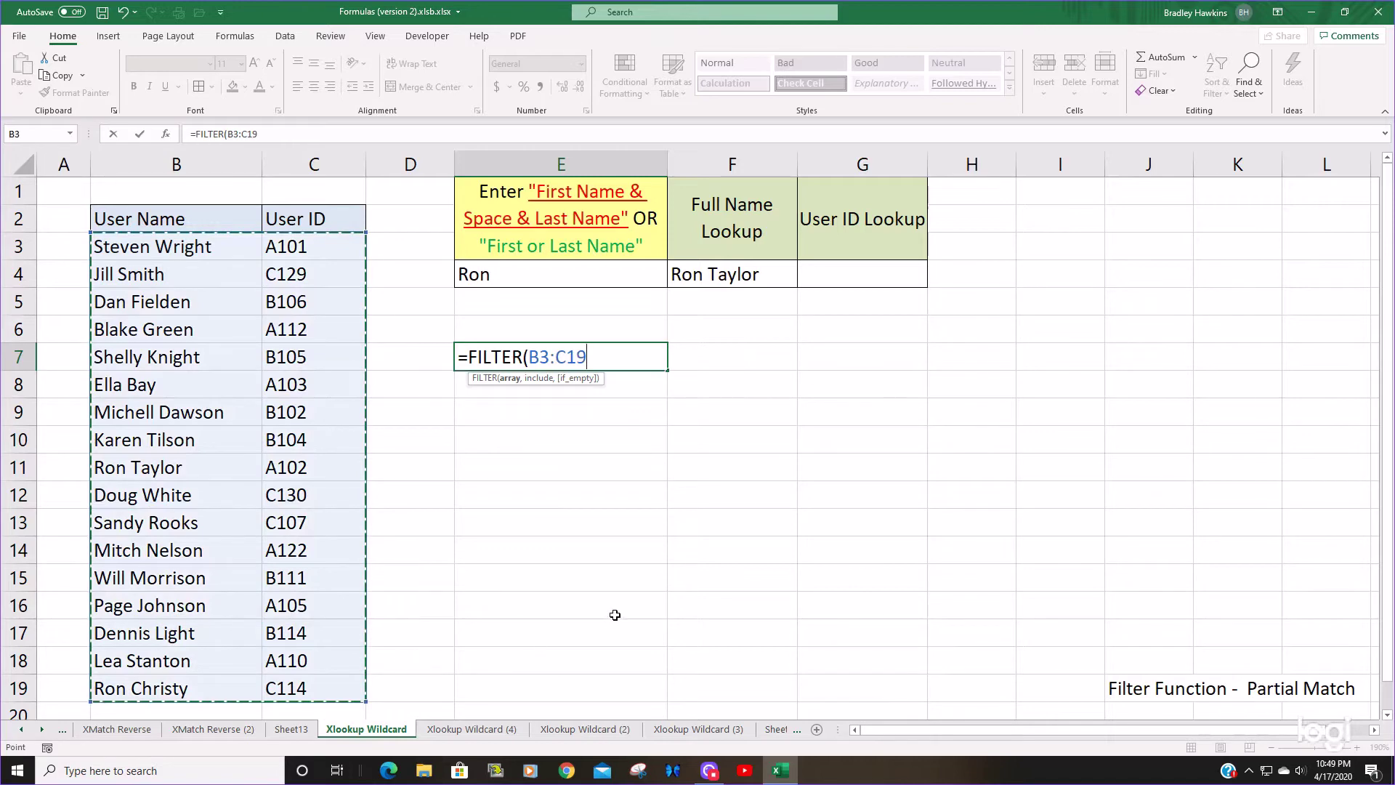
pyautogui.write(',')
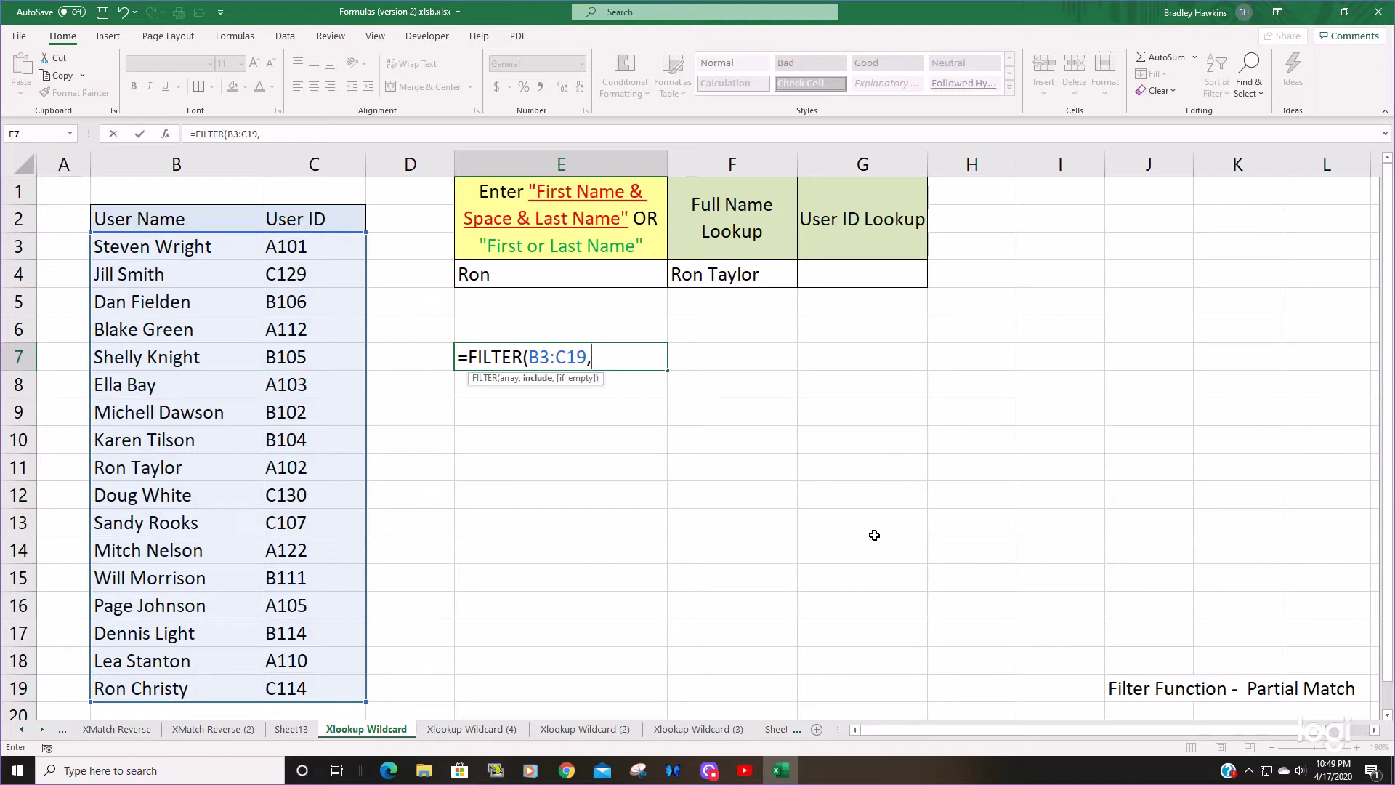
# - Add the include condition ISNUMBER(SEARCH("*"&E4&"*",B3:B19)) and close the parentheses
pyautogui.write('Is')
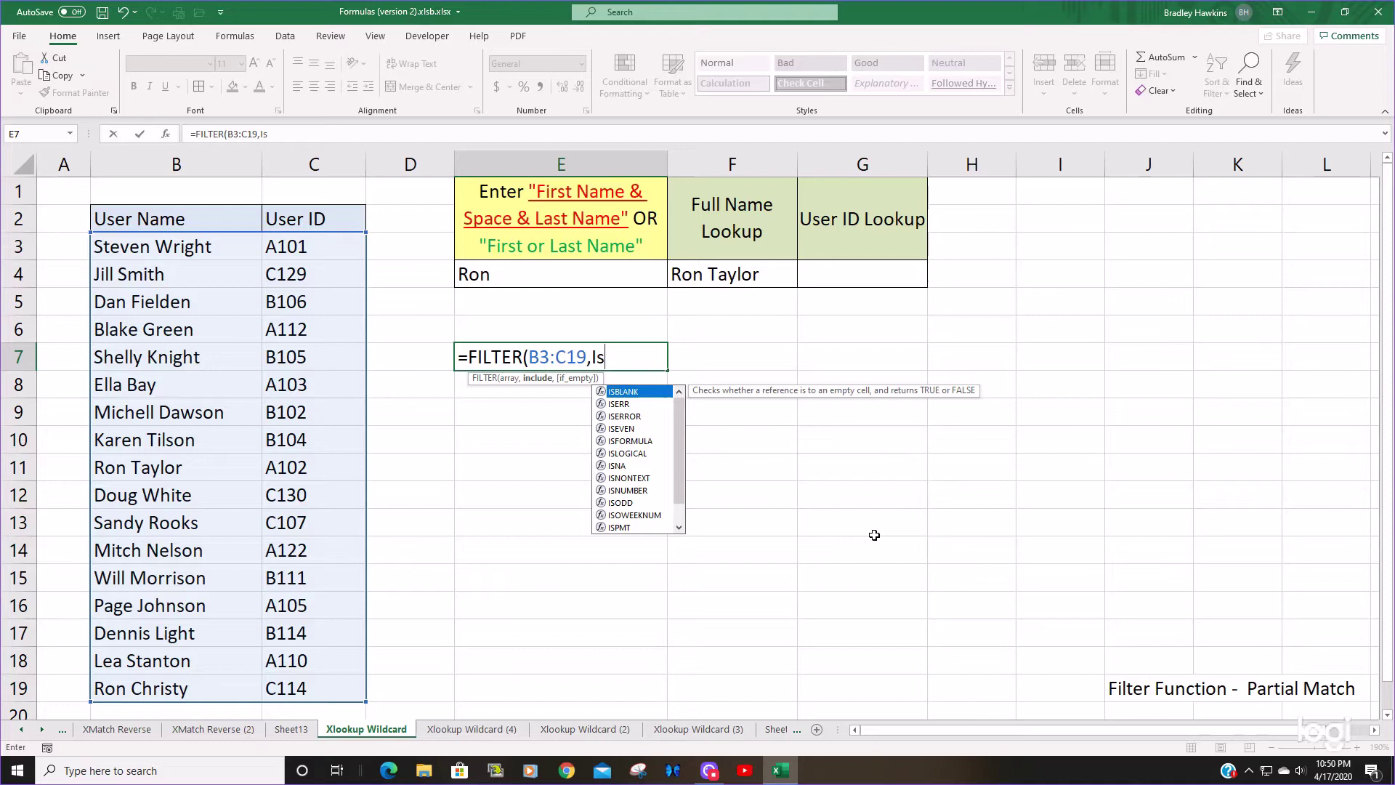
pyautogui.write('n')
pyautogui.press('Down')
pyautogui.press('Down')
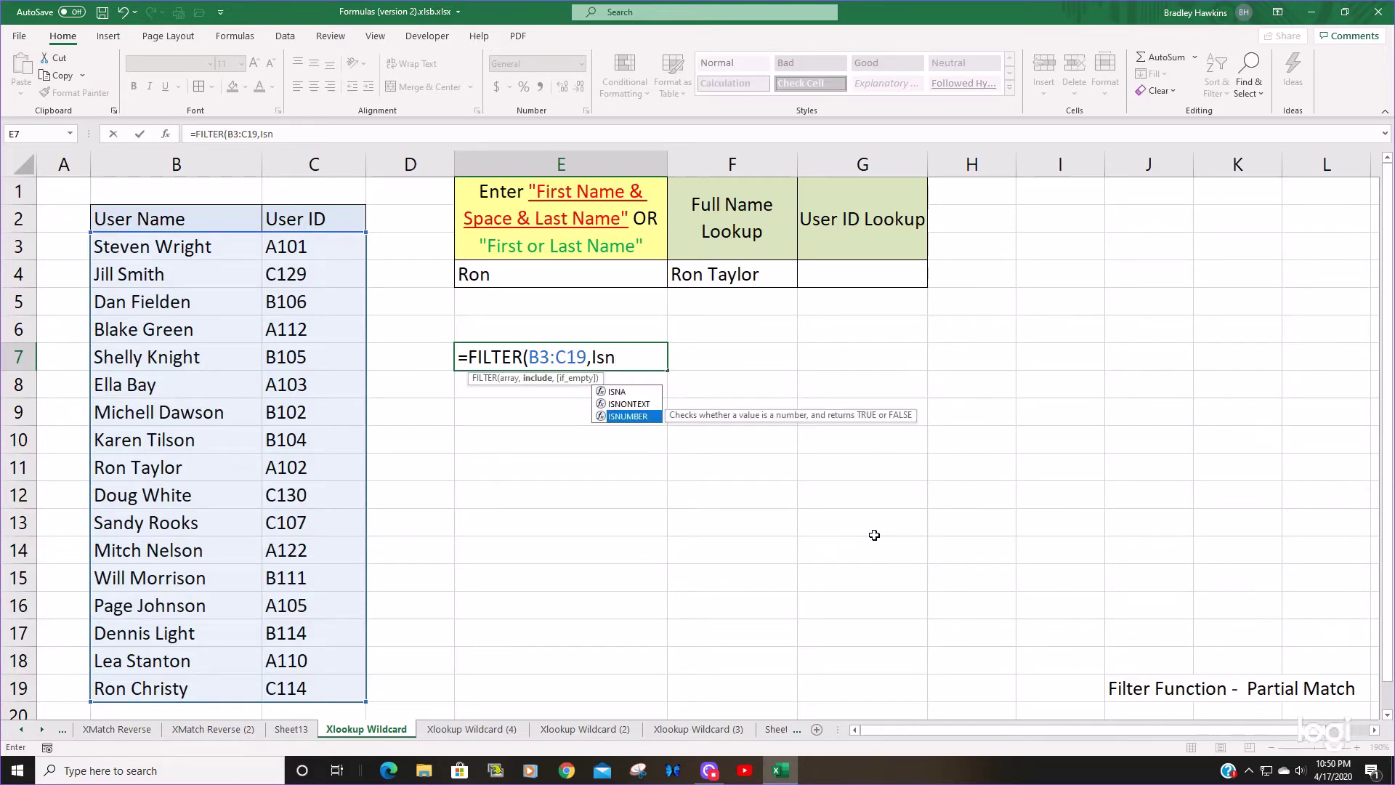
pyautogui.press('Tab')
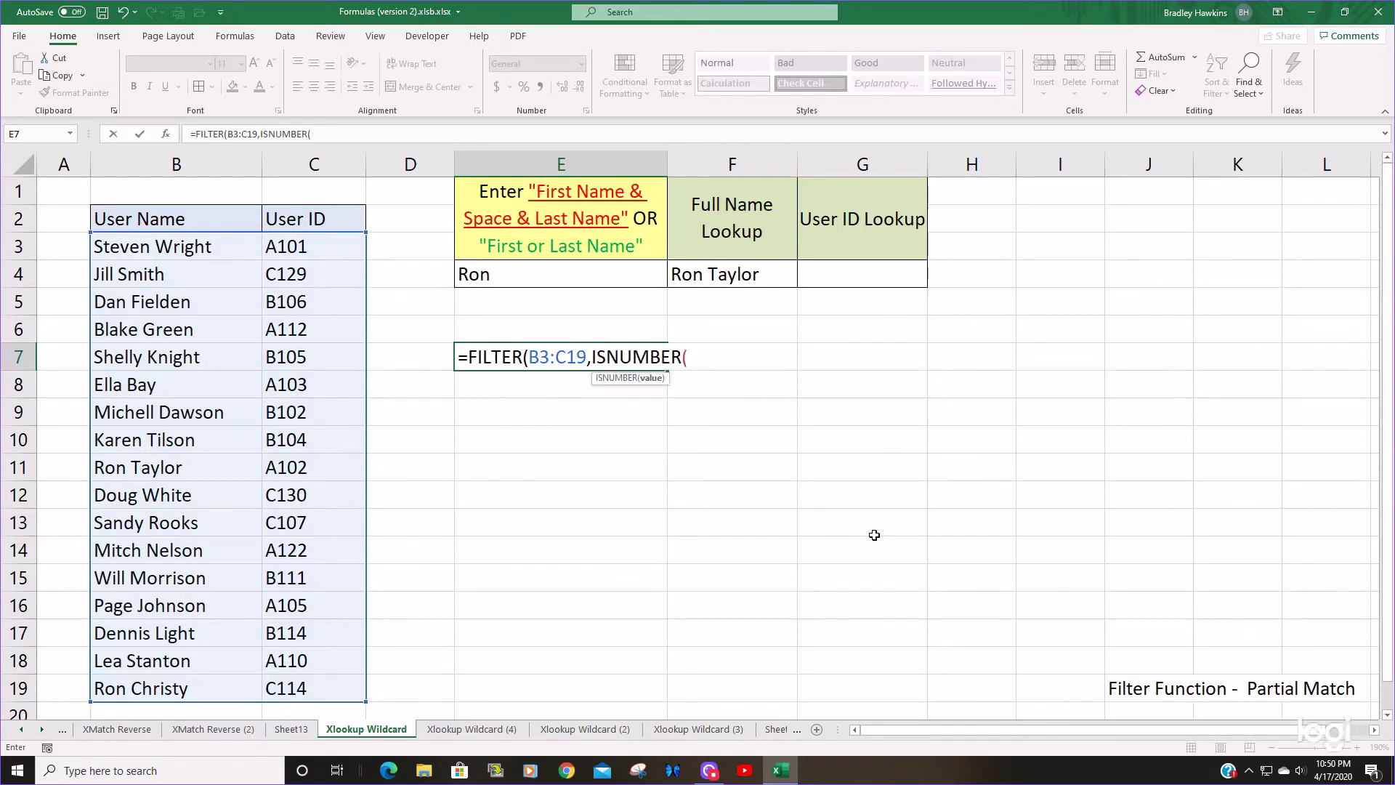
pyautogui.write('Ser')
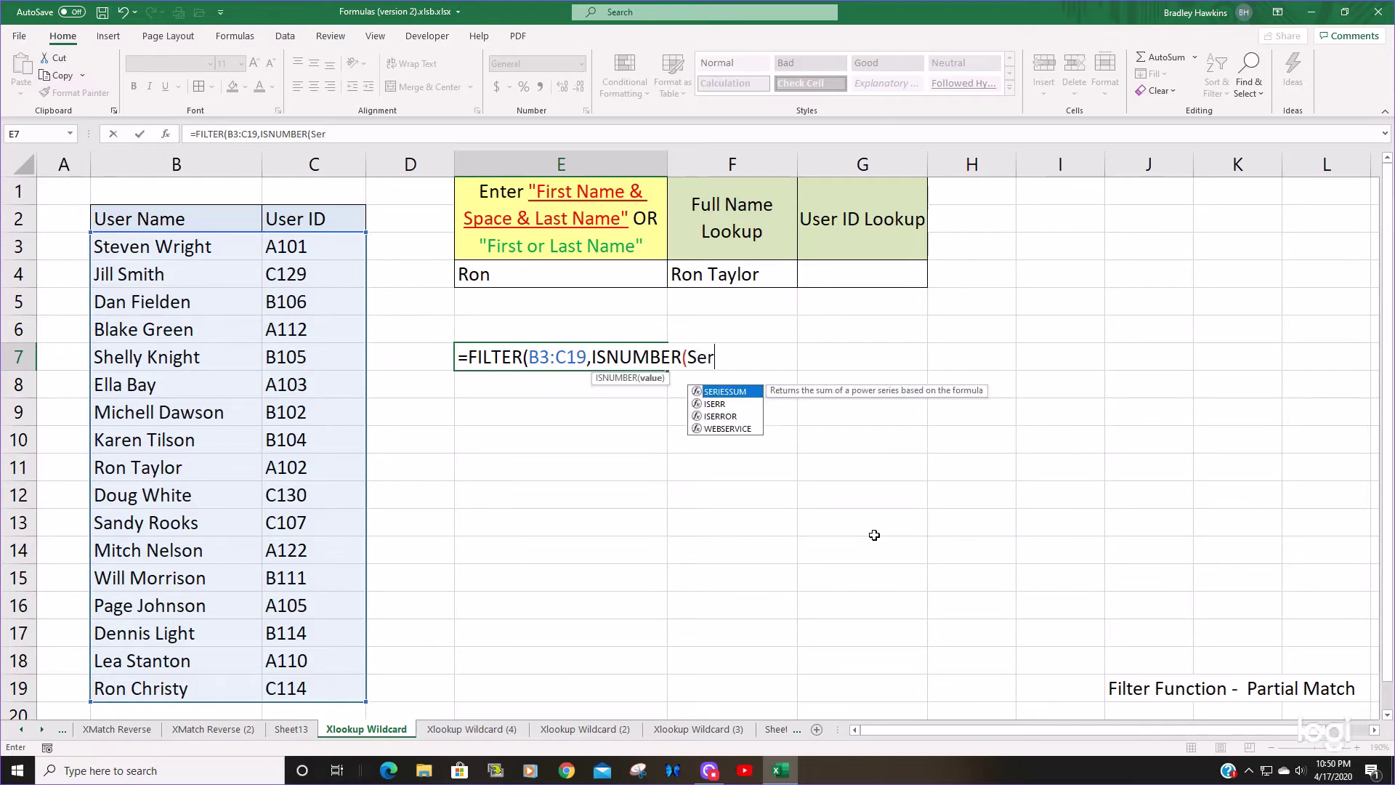
pyautogui.press('BackSpace')
pyautogui.write('a')
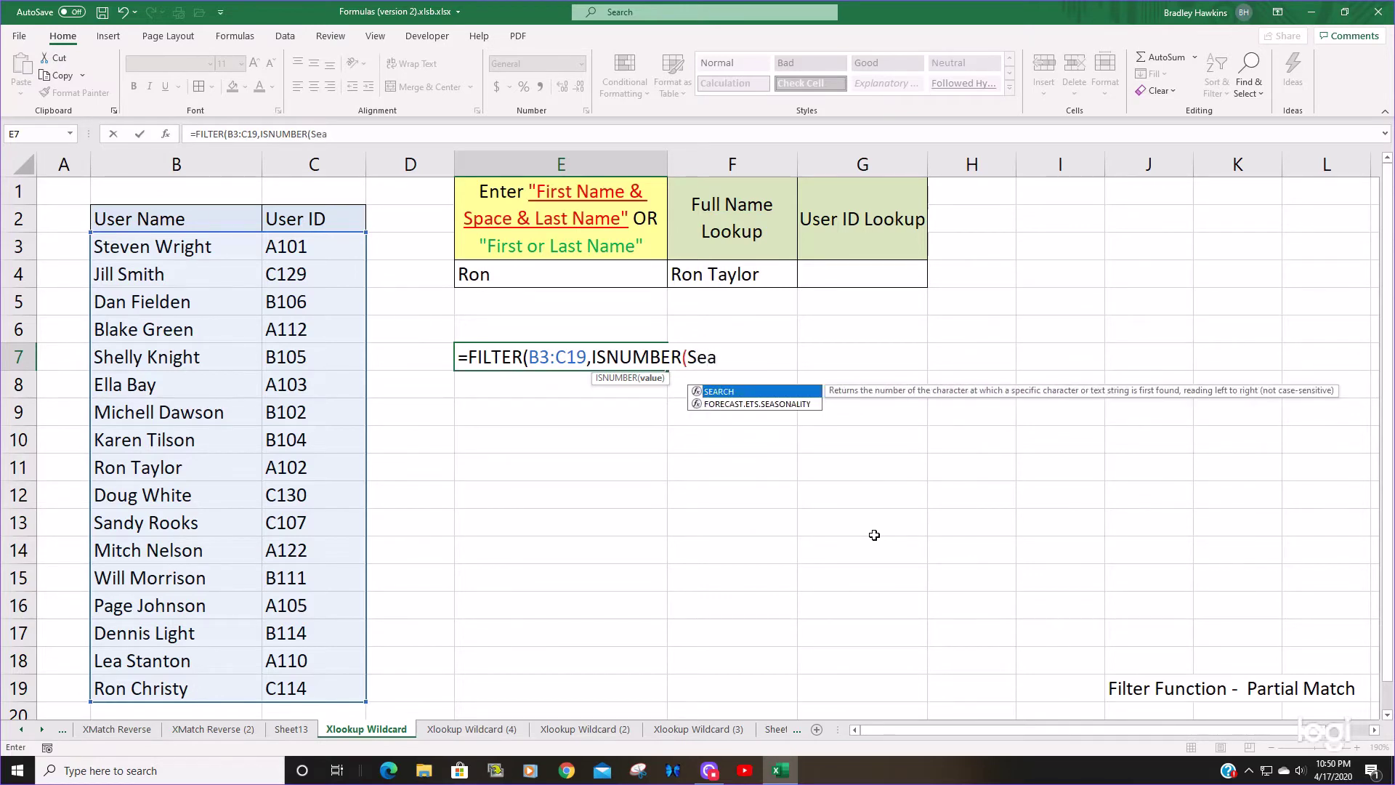
pyautogui.press('Tab')
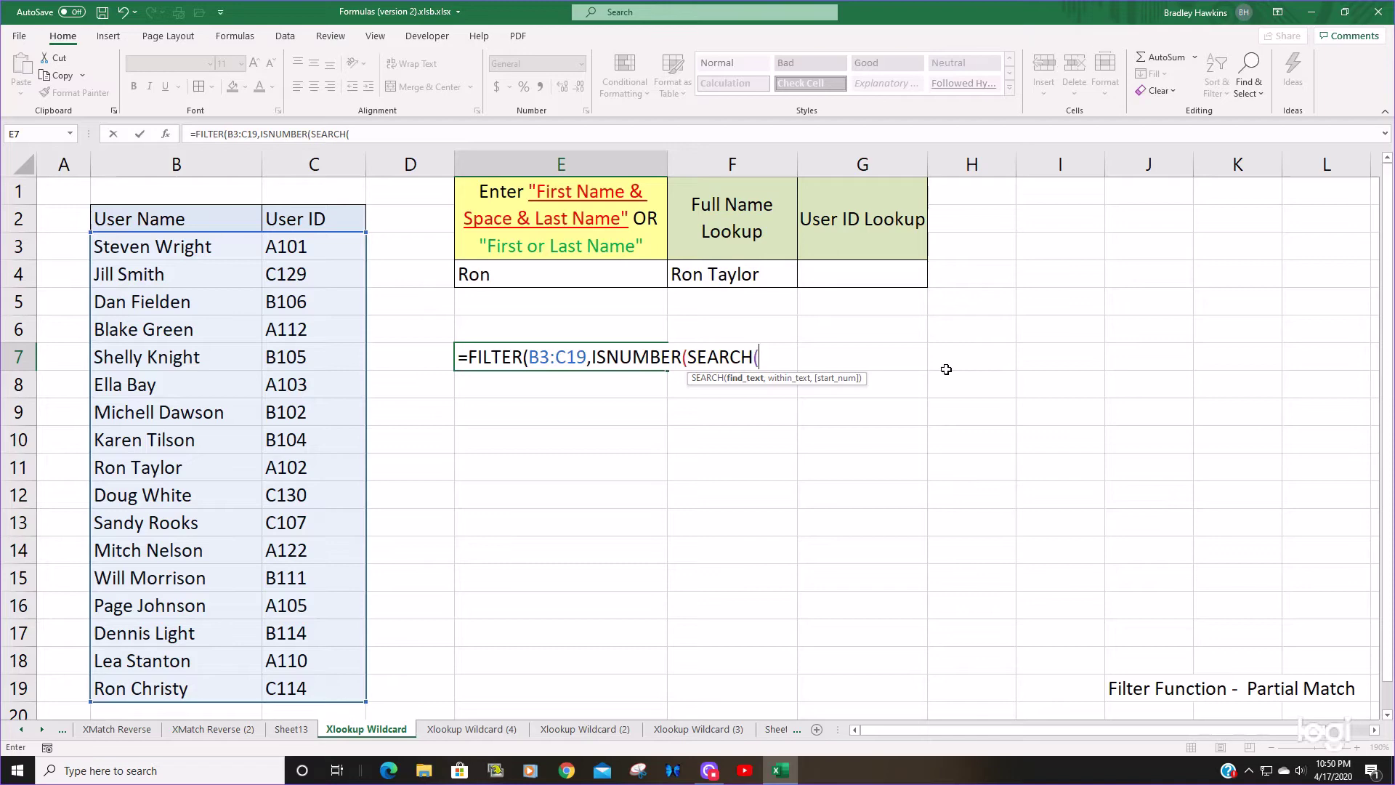
pyautogui.write('"*"&')
pyautogui.click(526, 271)
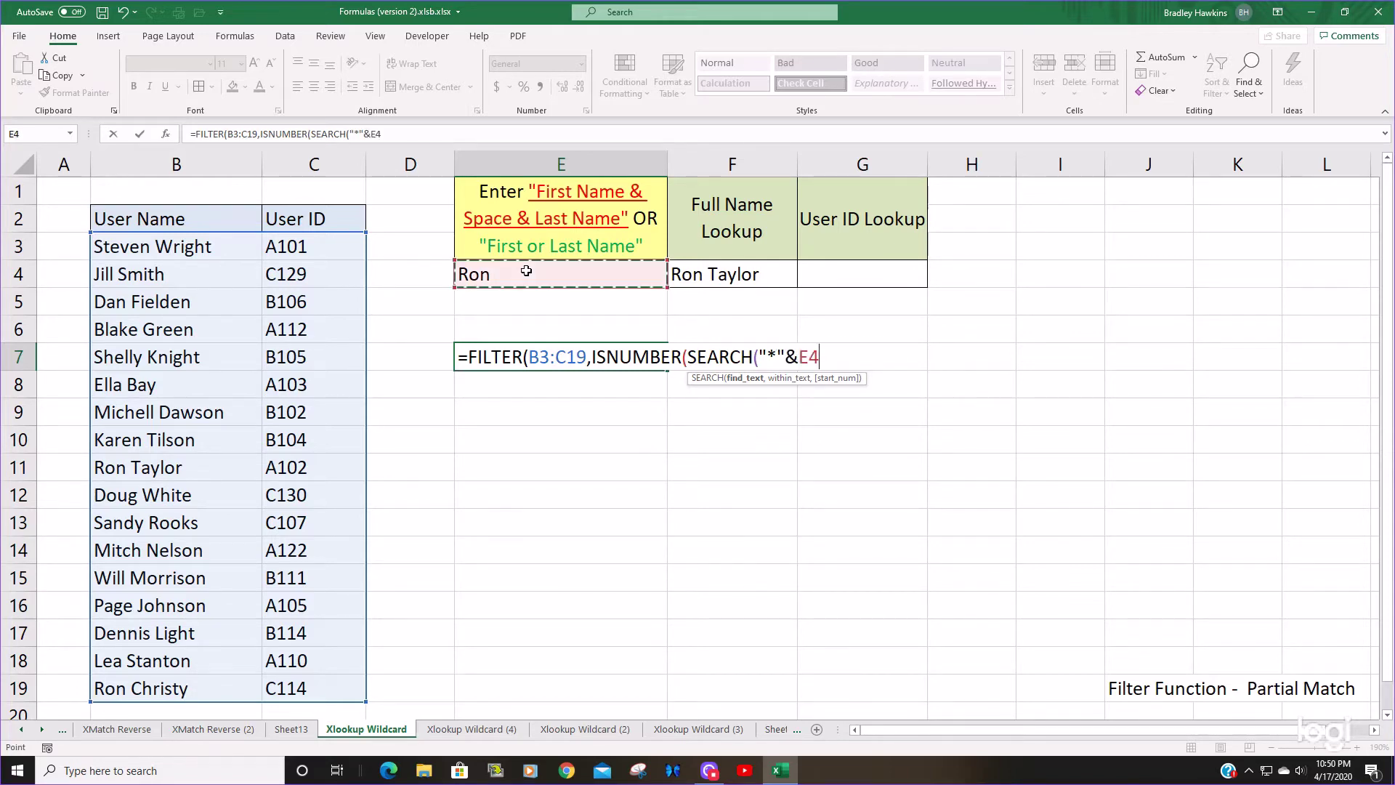
pyautogui.write('&"*"')
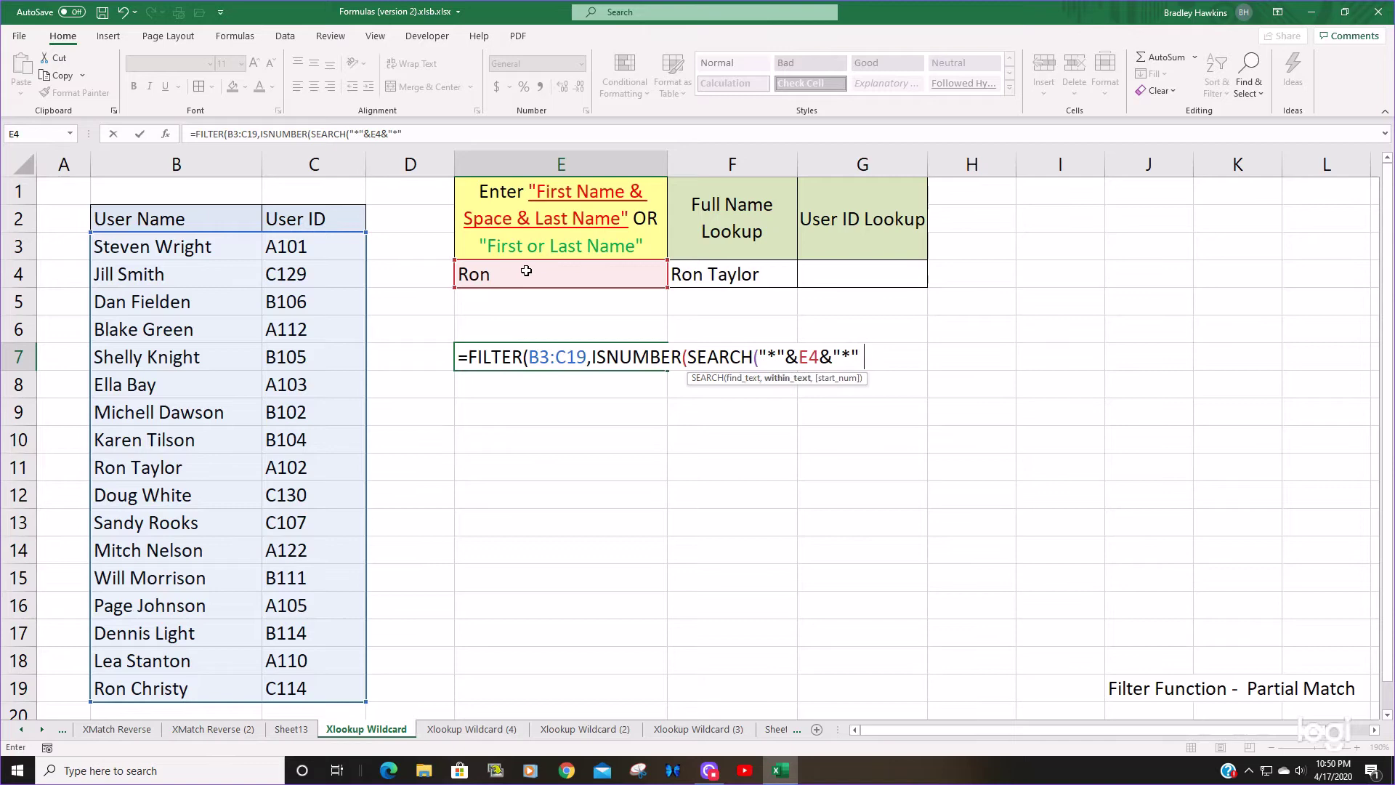
pyautogui.write(',')
pyautogui.moveTo(188, 247); pyautogui.dragTo(190, 691)
pyautogui.moveTo(153, 246); pyautogui.dragTo(153, 357)
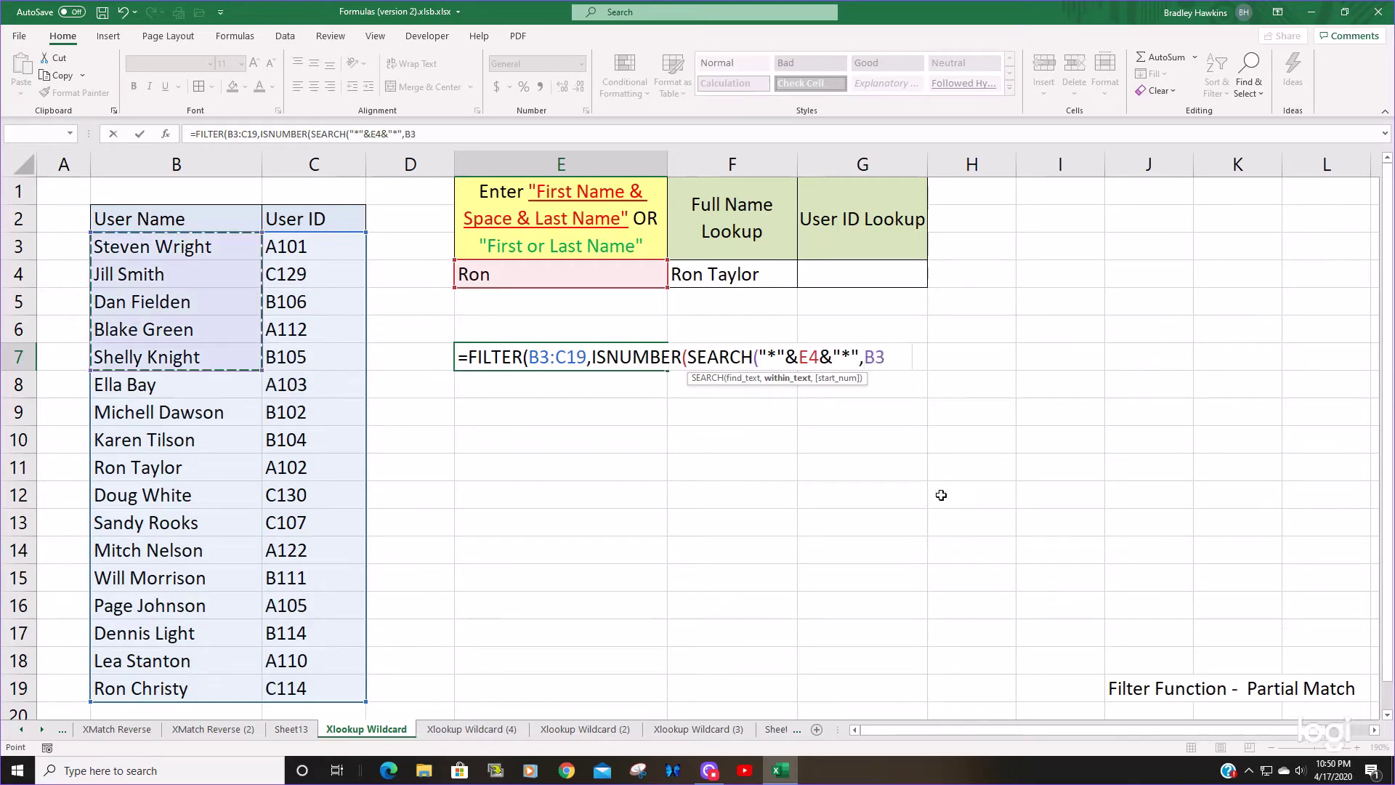
pyautogui.hotkey('ctrl', 'shift', 'Down')
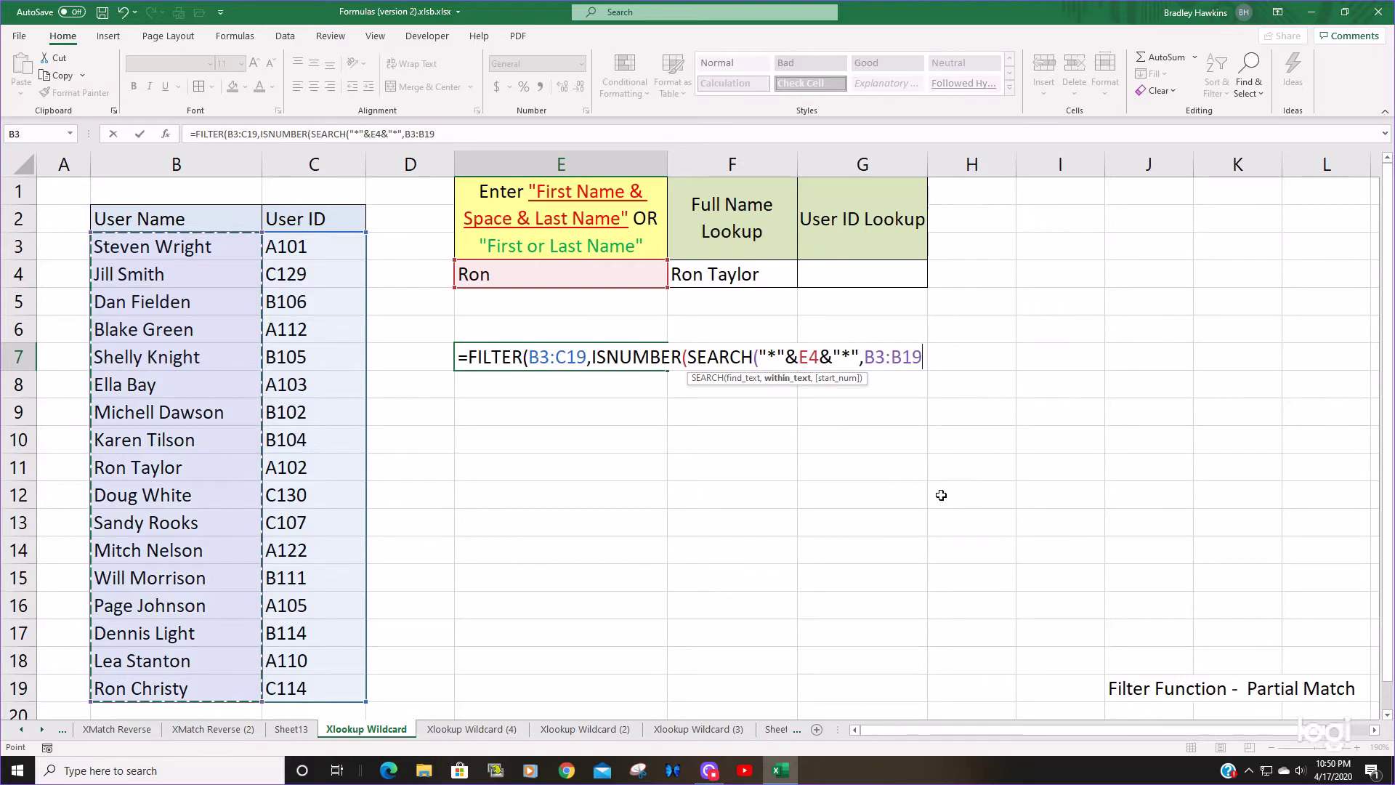
pyautogui.write('))')
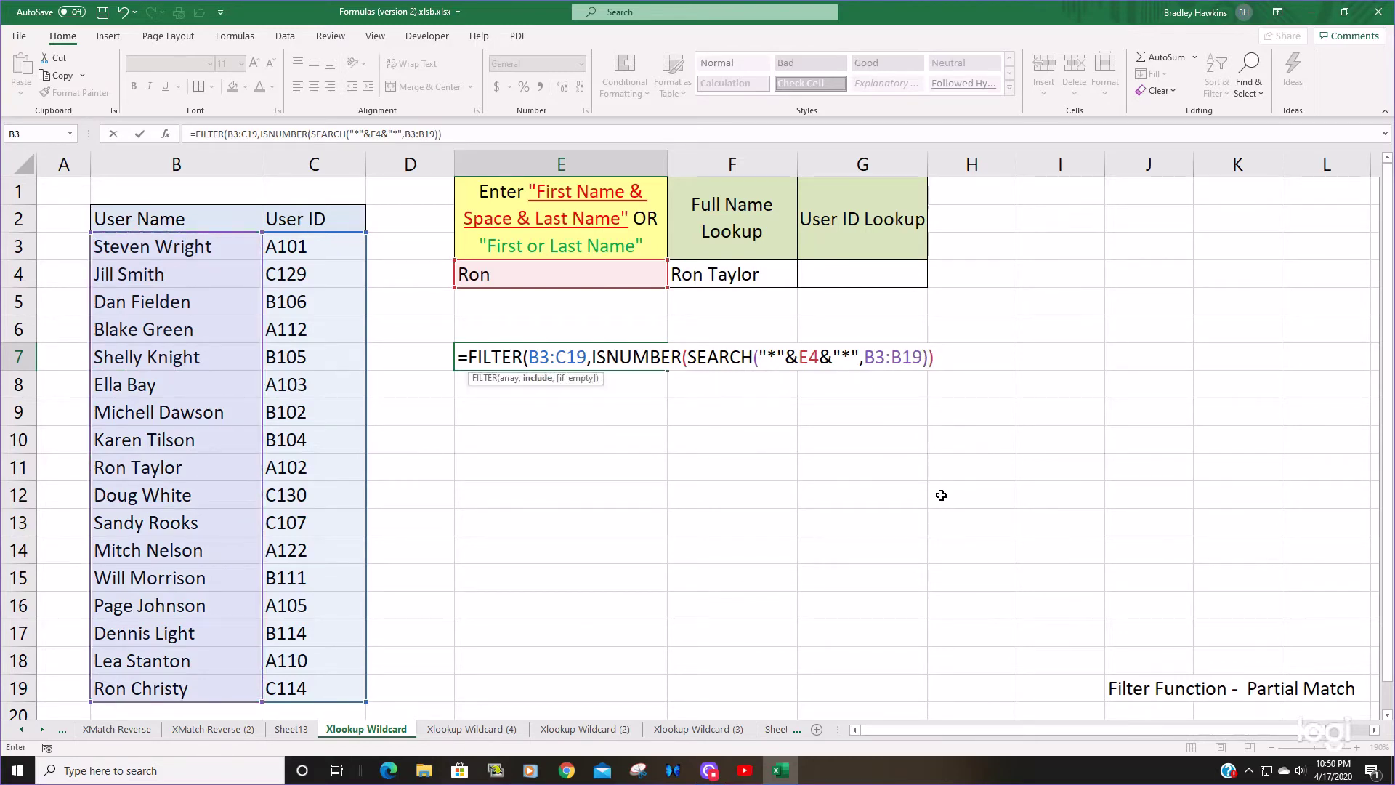
pyautogui.write(')')
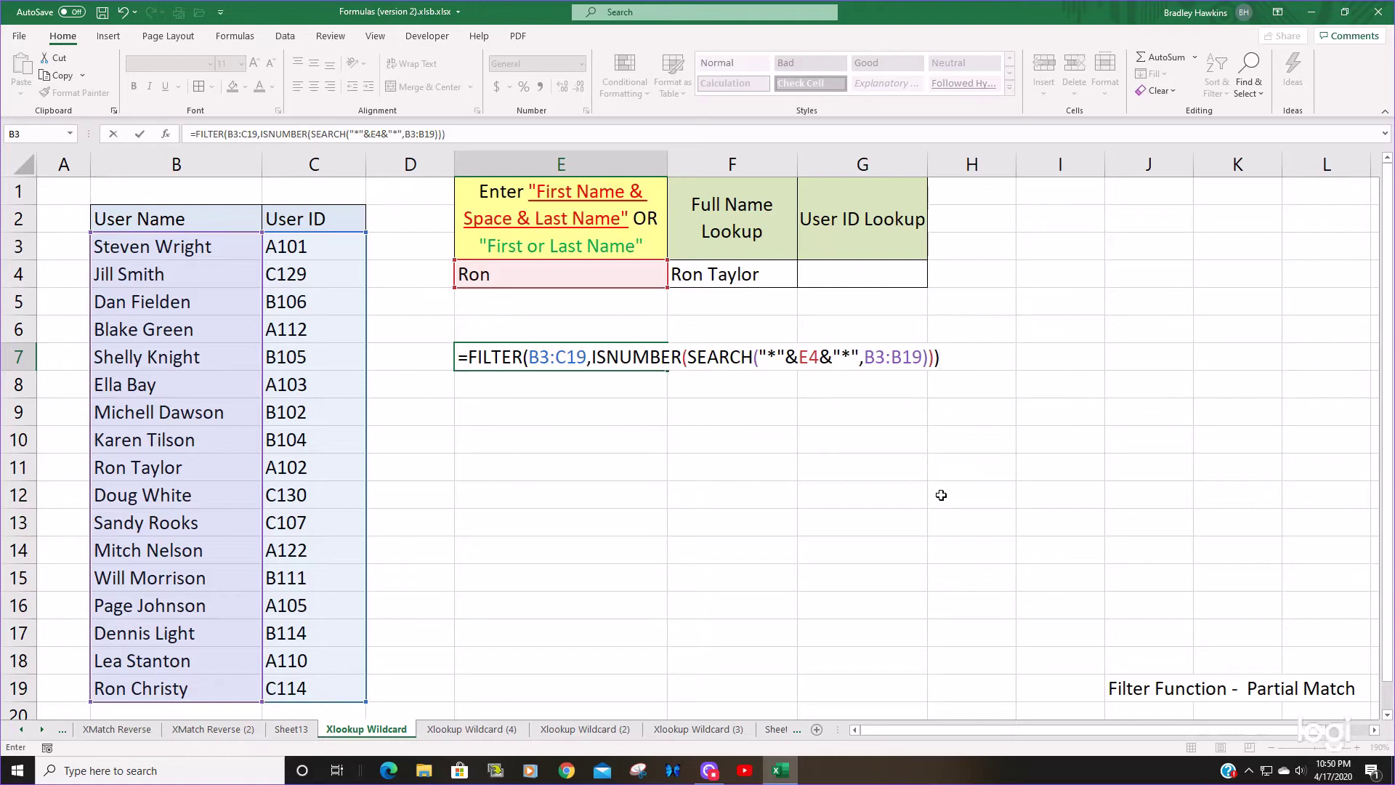
pyautogui.press('Return')
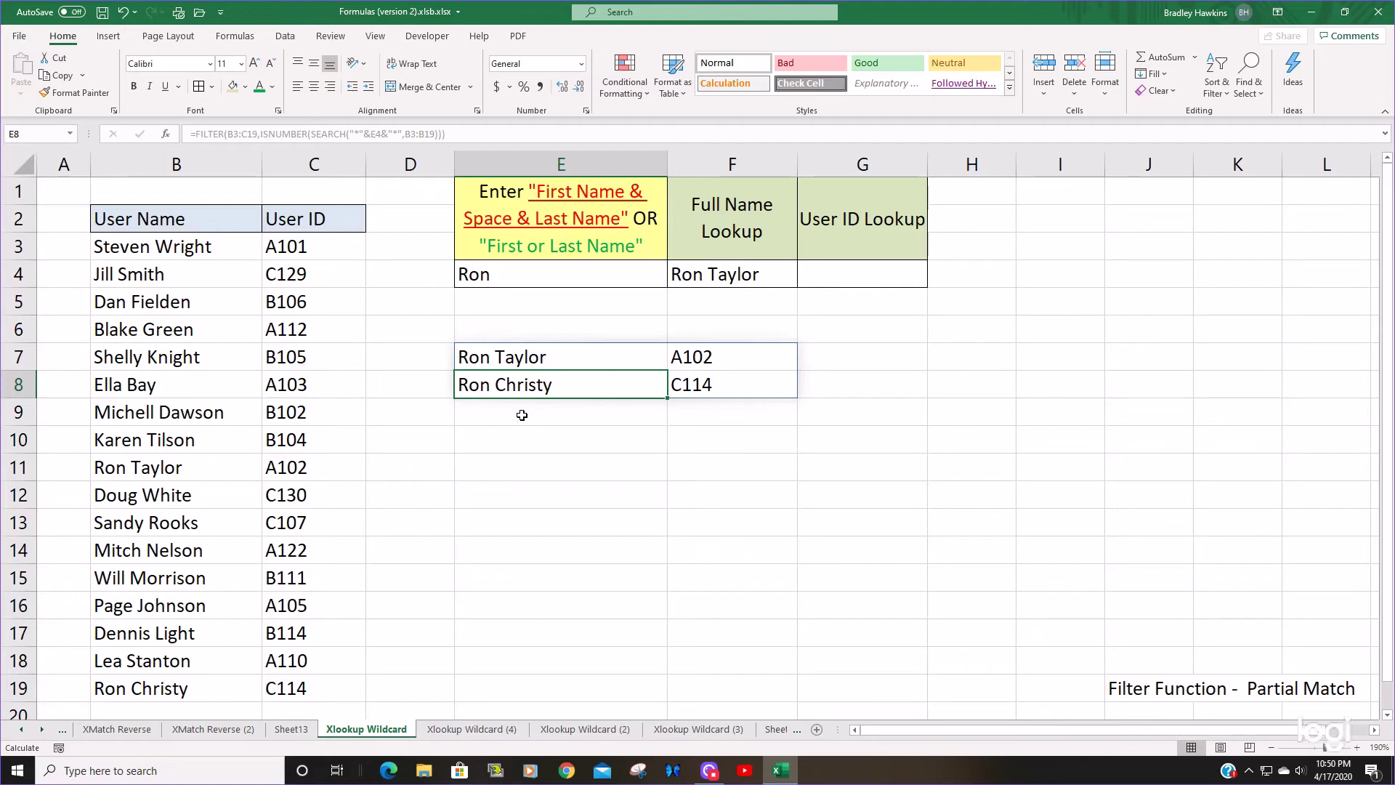
pyautogui.click(218, 471)
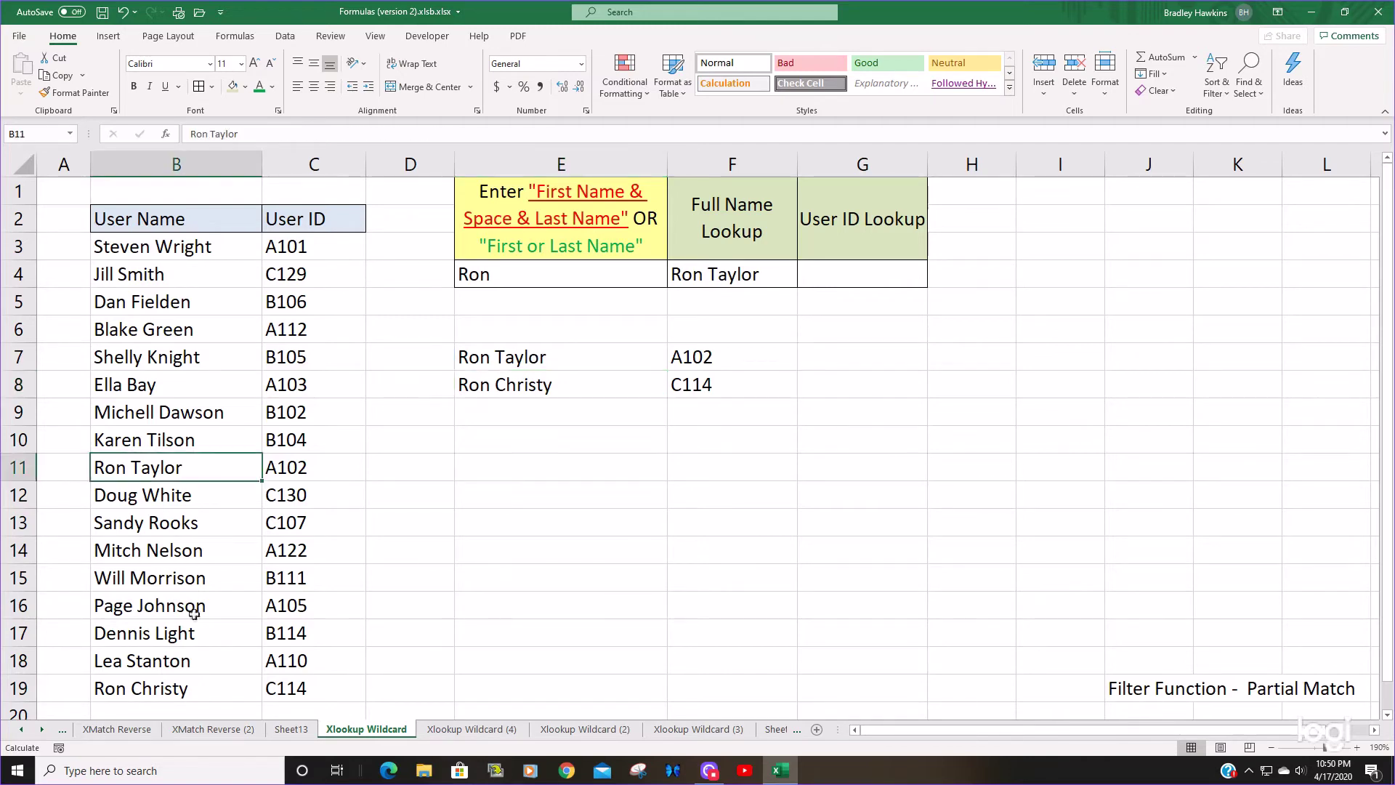
pyautogui.click(189, 690)
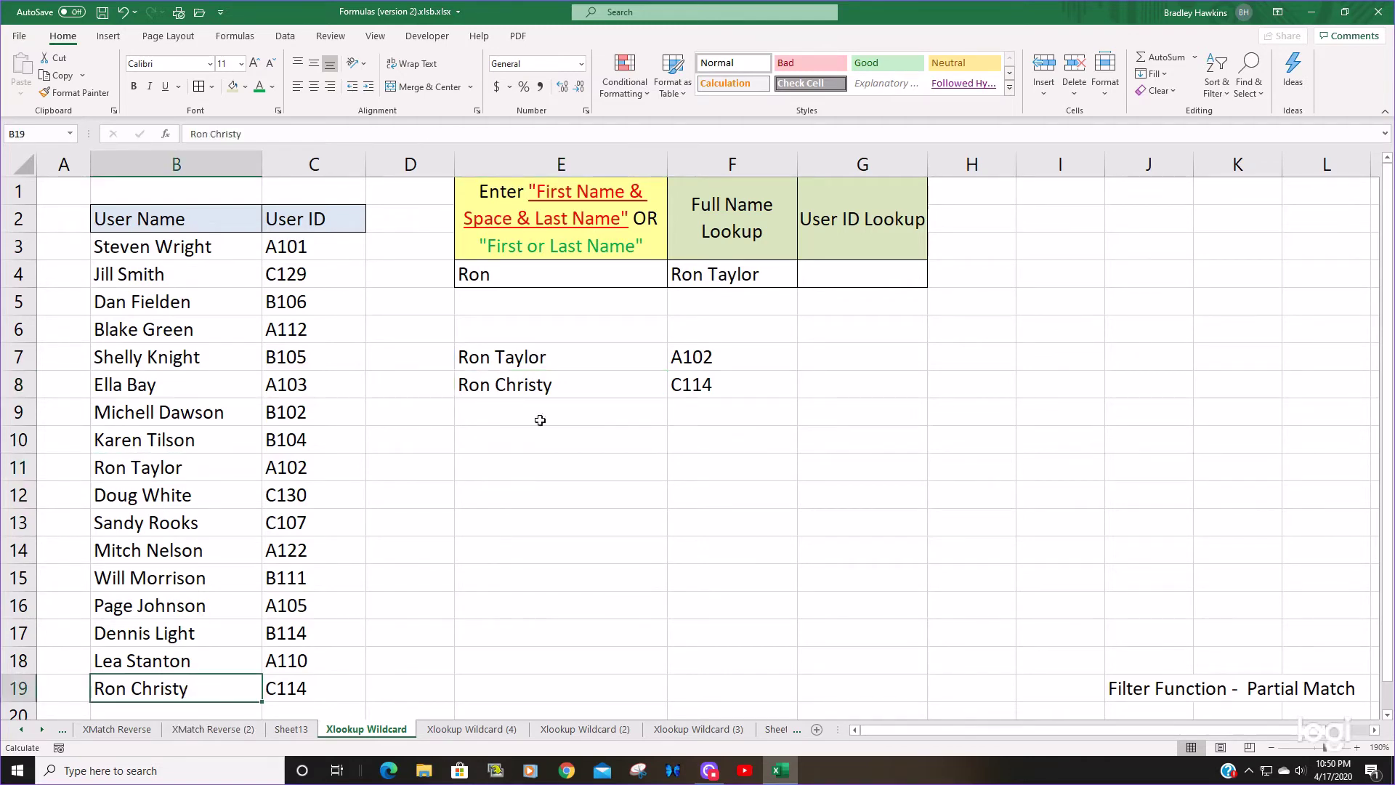
pyautogui.click(639, 359)
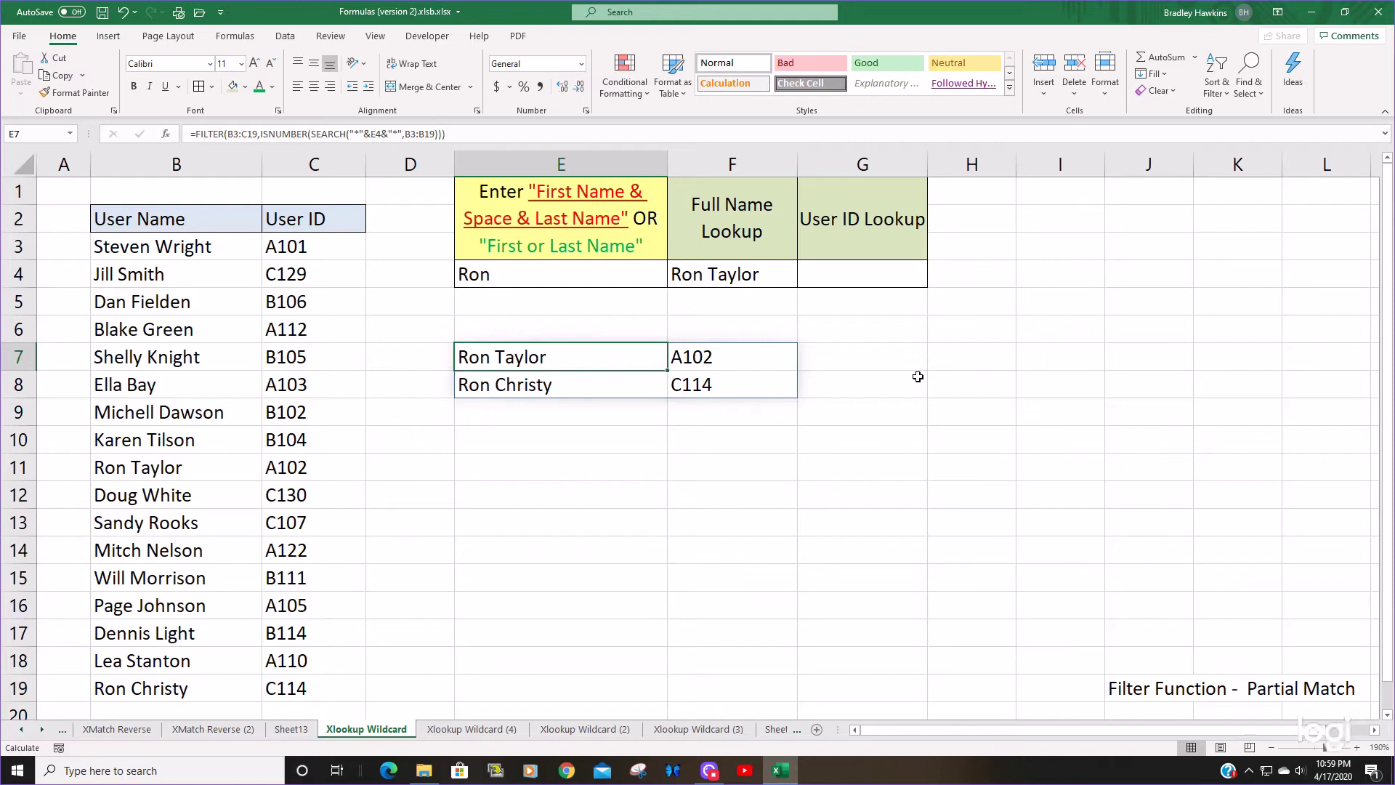
pyautogui.press('F2')
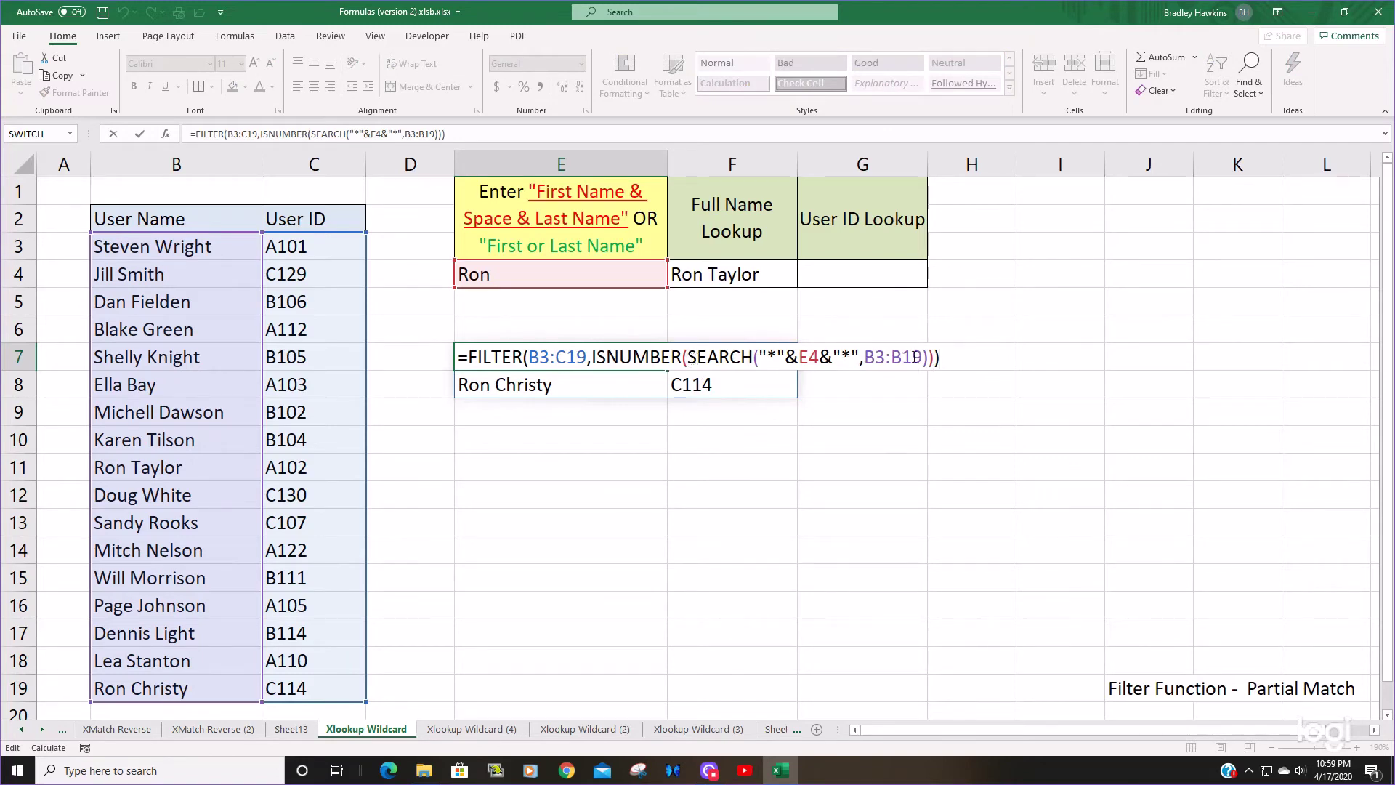
# - Evaluate the SEARCH part of E7's formula to show #VALUE! errors and 1s at the Ron rows
pyautogui.moveTo(929, 357); pyautogui.dragTo(689, 357)
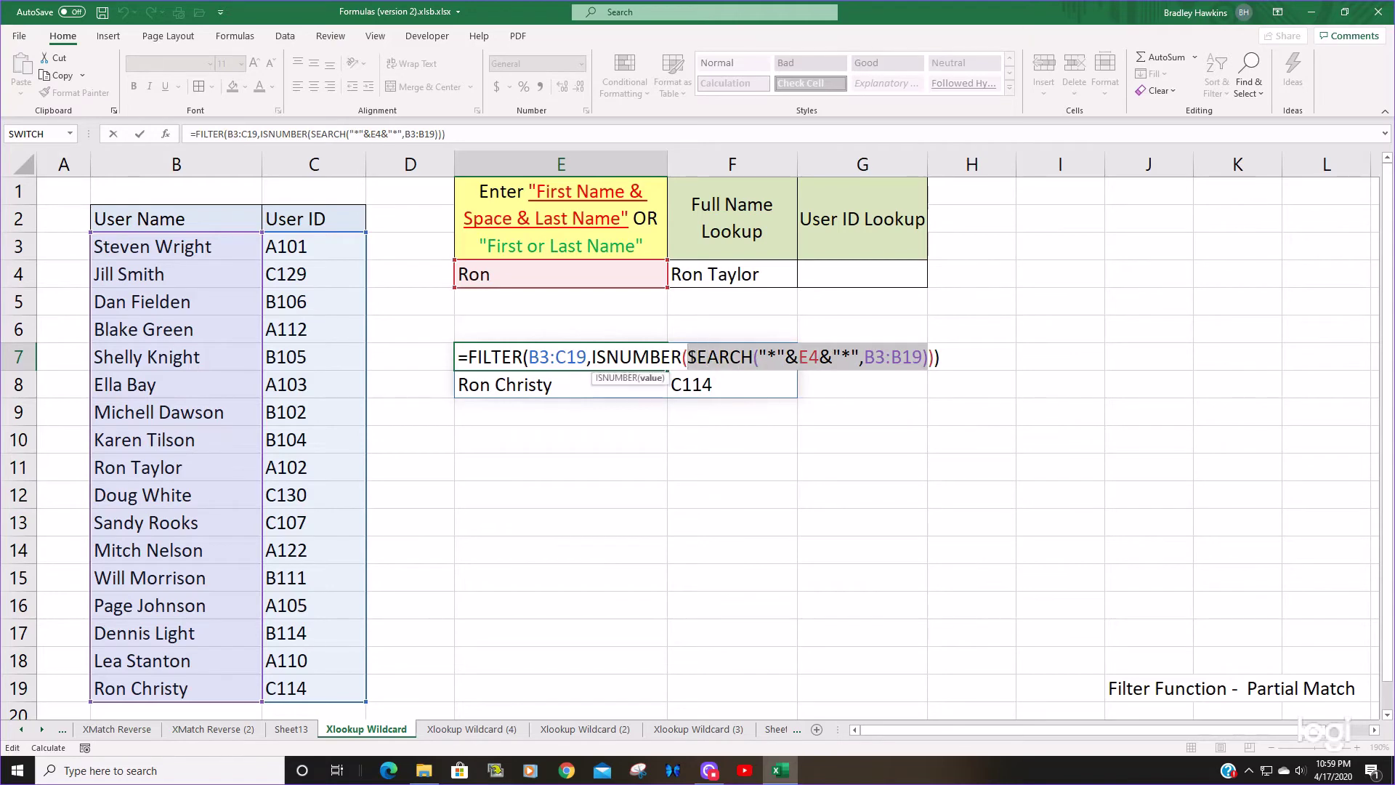
pyautogui.press('F9')
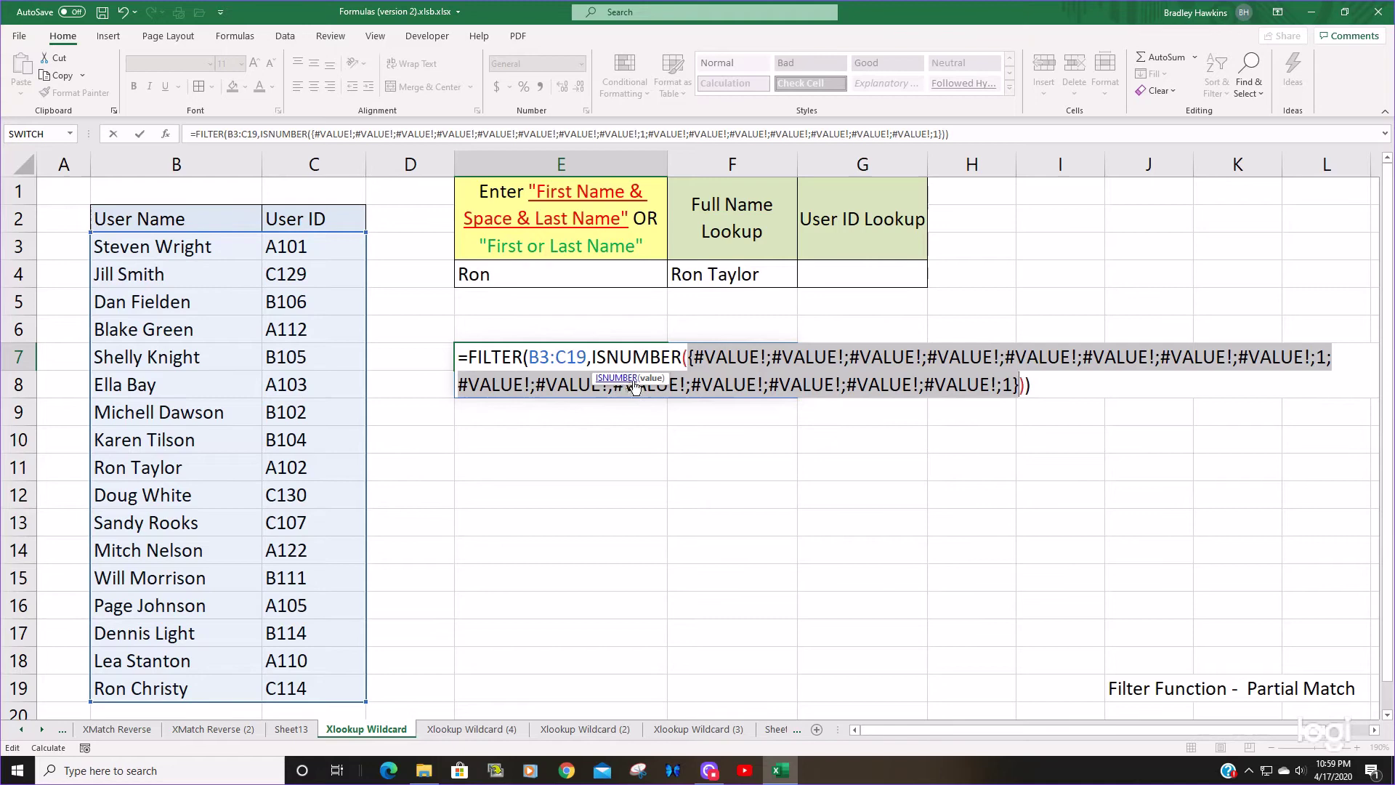
pyautogui.moveTo(657, 378); pyautogui.dragTo(847, 536)
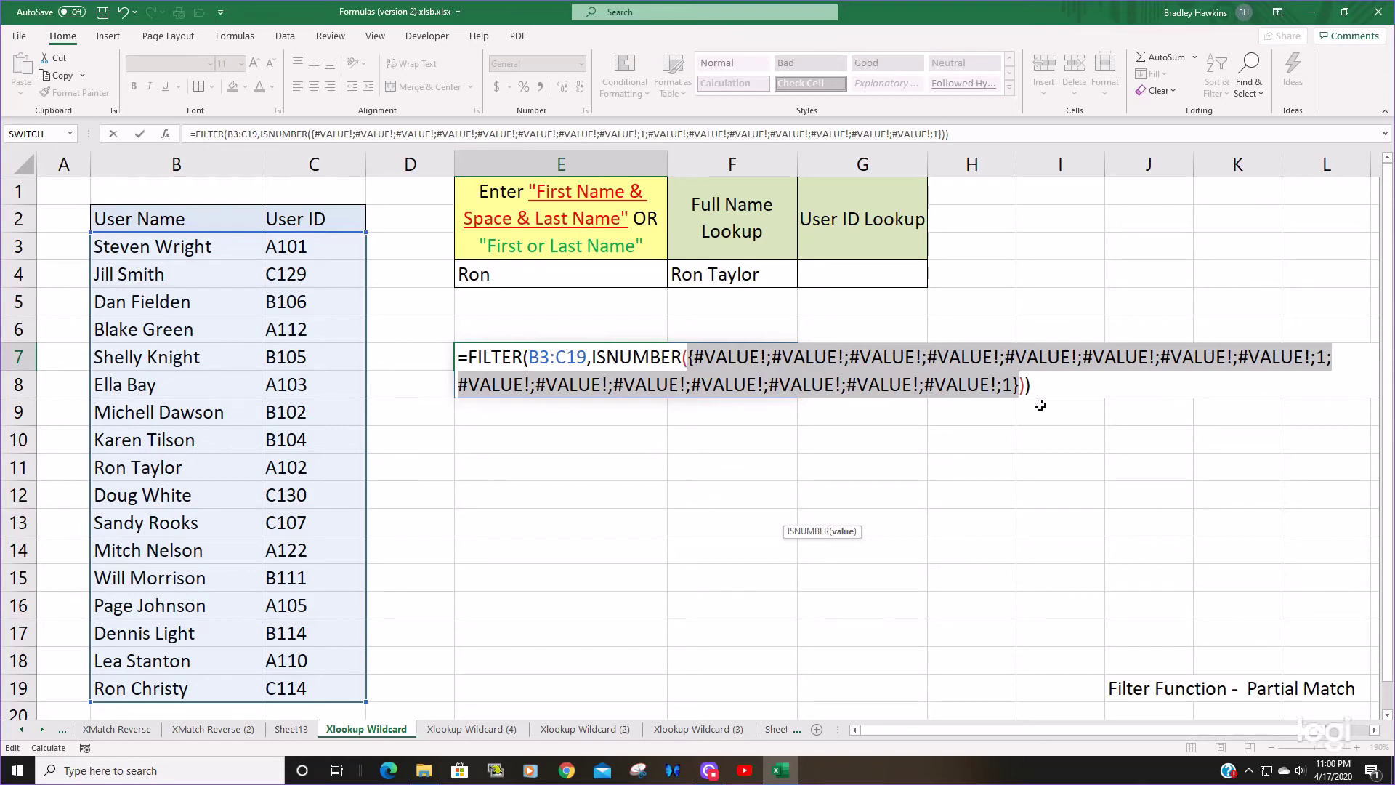
# - Evaluate E7's ISNUMBER(SEARCH(...)) argument as TRUE/FALSE values, then restore the original FILTER formula
pyautogui.hotkey('ctrl', 'Return')
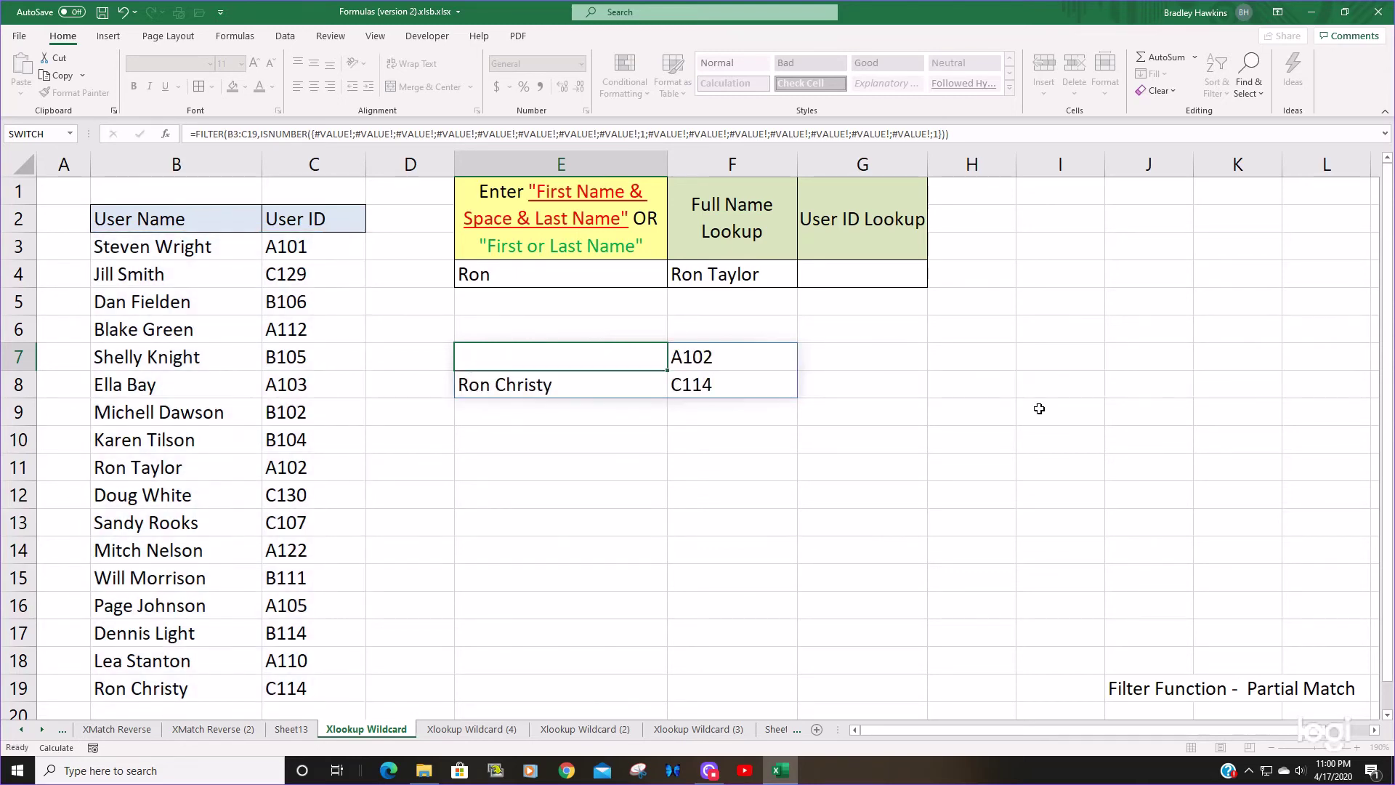
pyautogui.press('Escape')
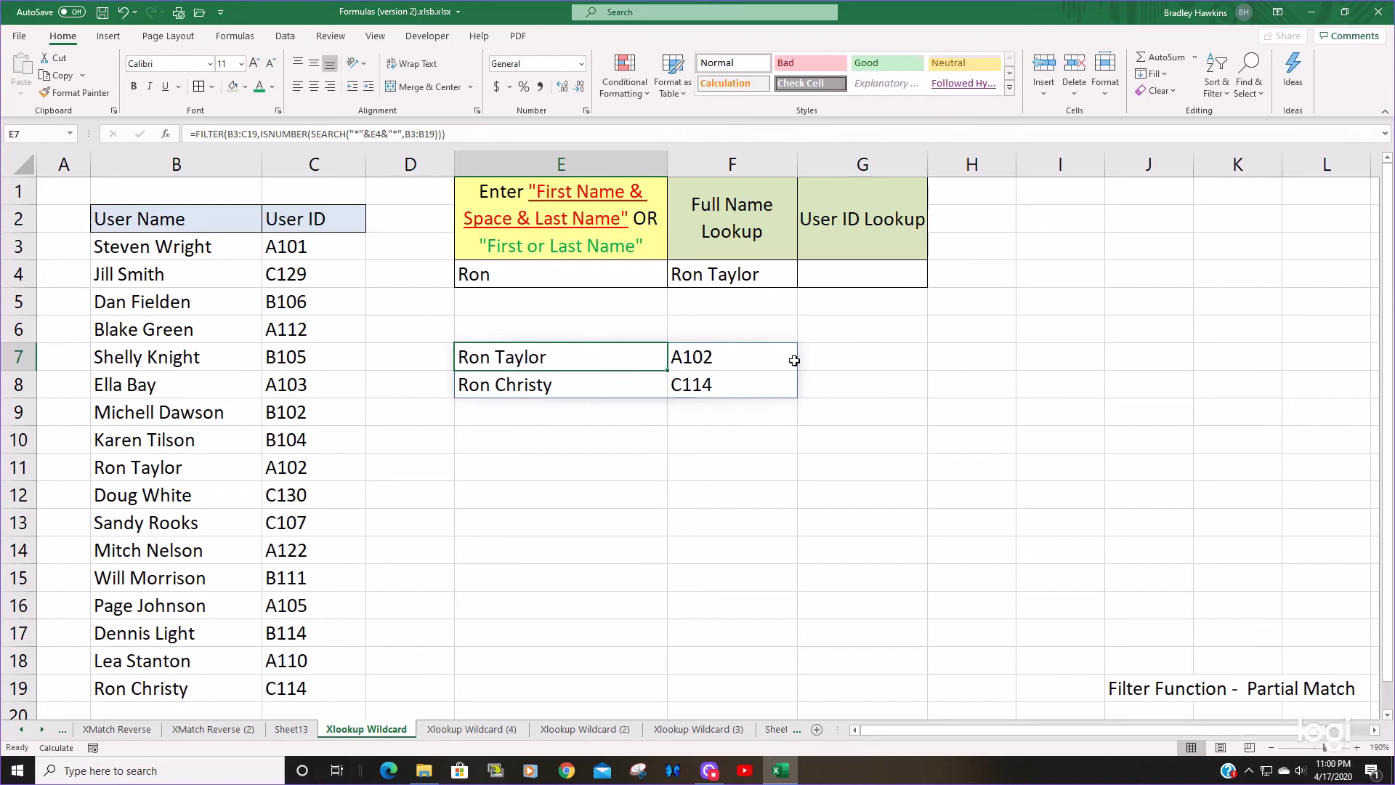
pyautogui.press('F2')
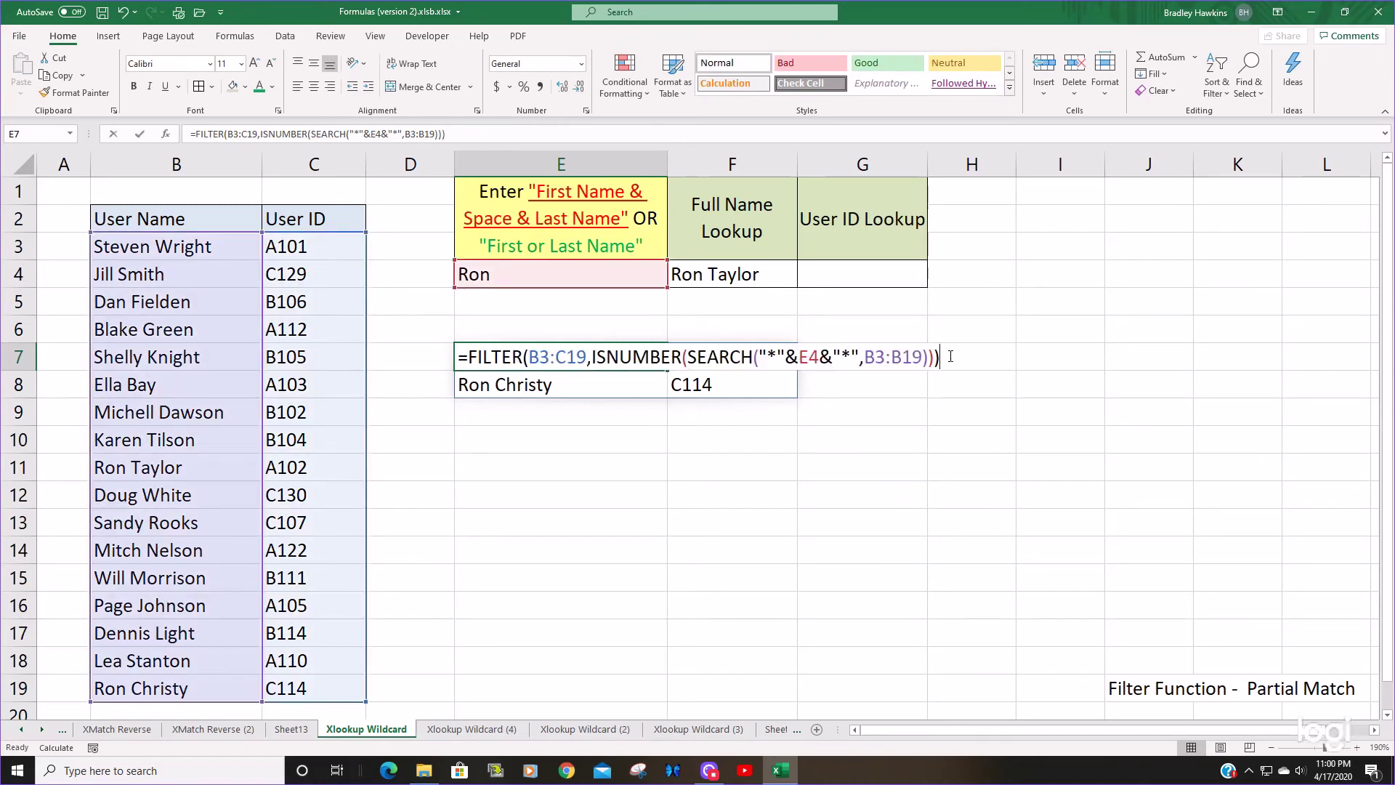
pyautogui.press('F2')
pyautogui.press('Left')
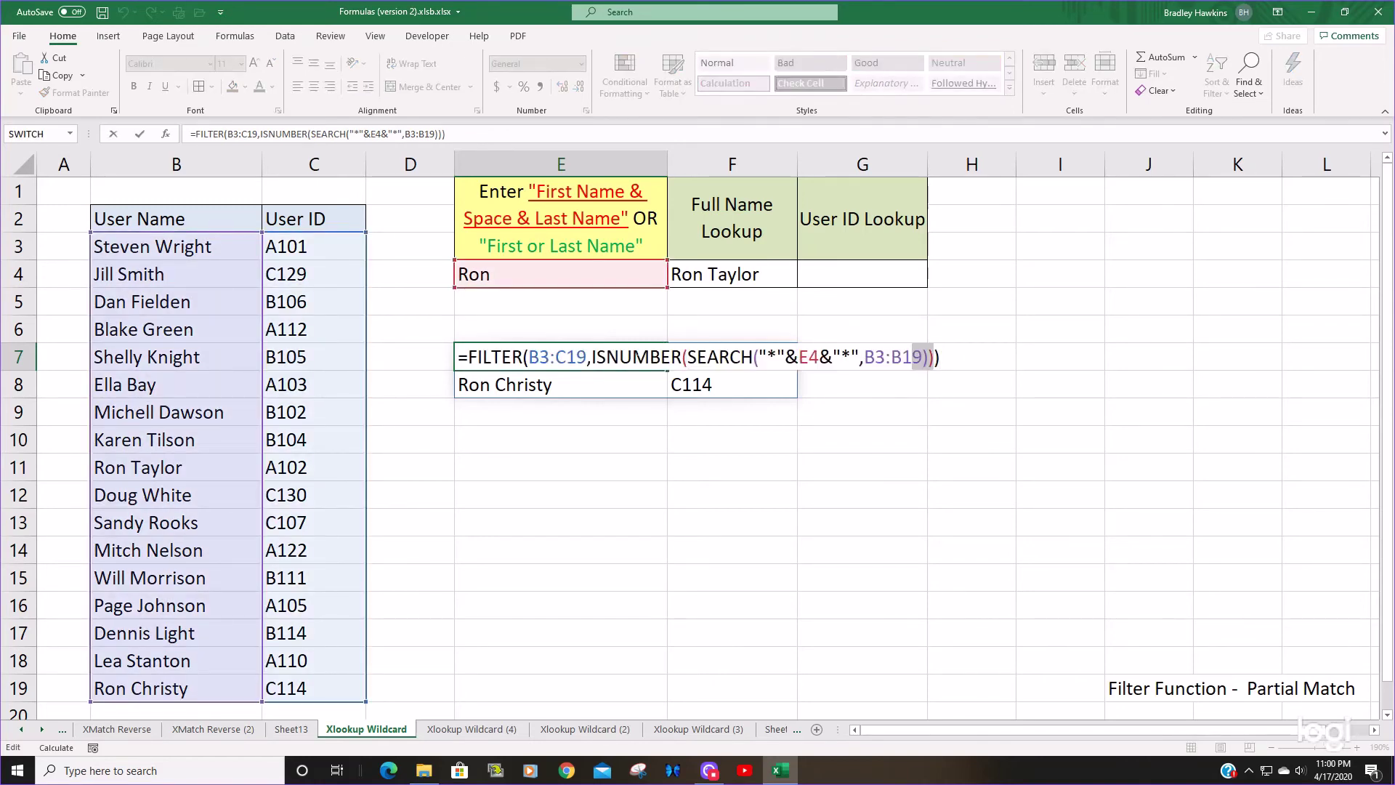
pyautogui.hotkey('ctrl', 'shift', 'Left')
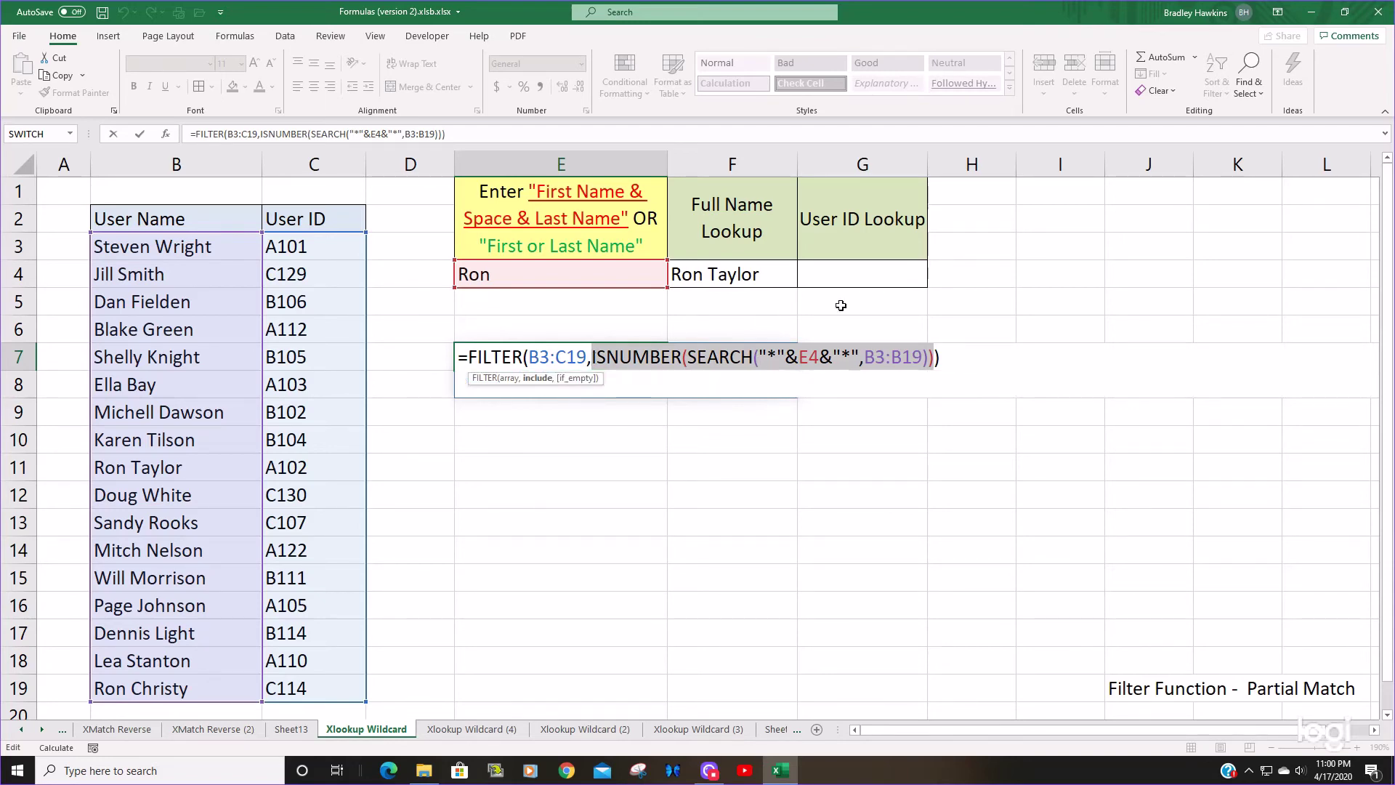
pyautogui.press('F9')
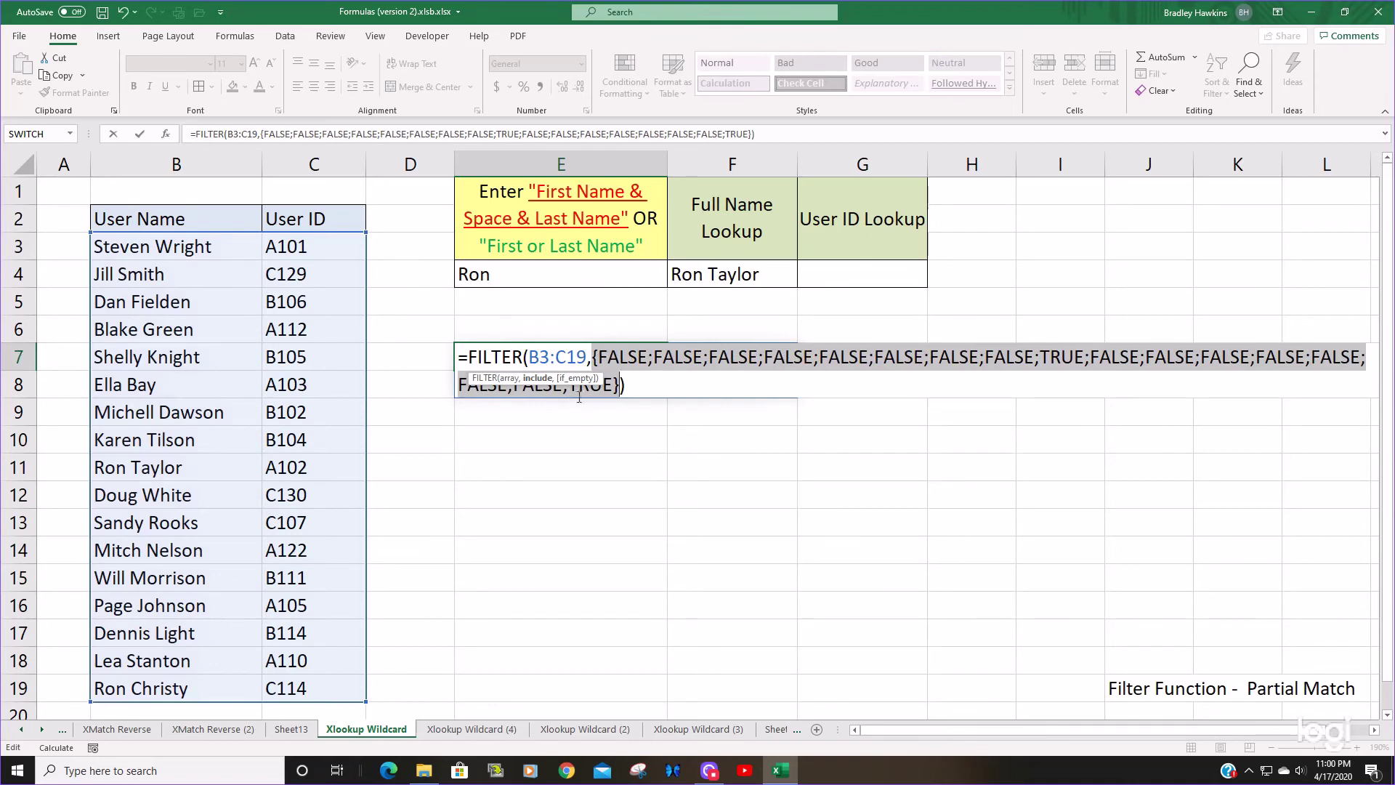
pyautogui.moveTo(586, 380); pyautogui.dragTo(883, 582)
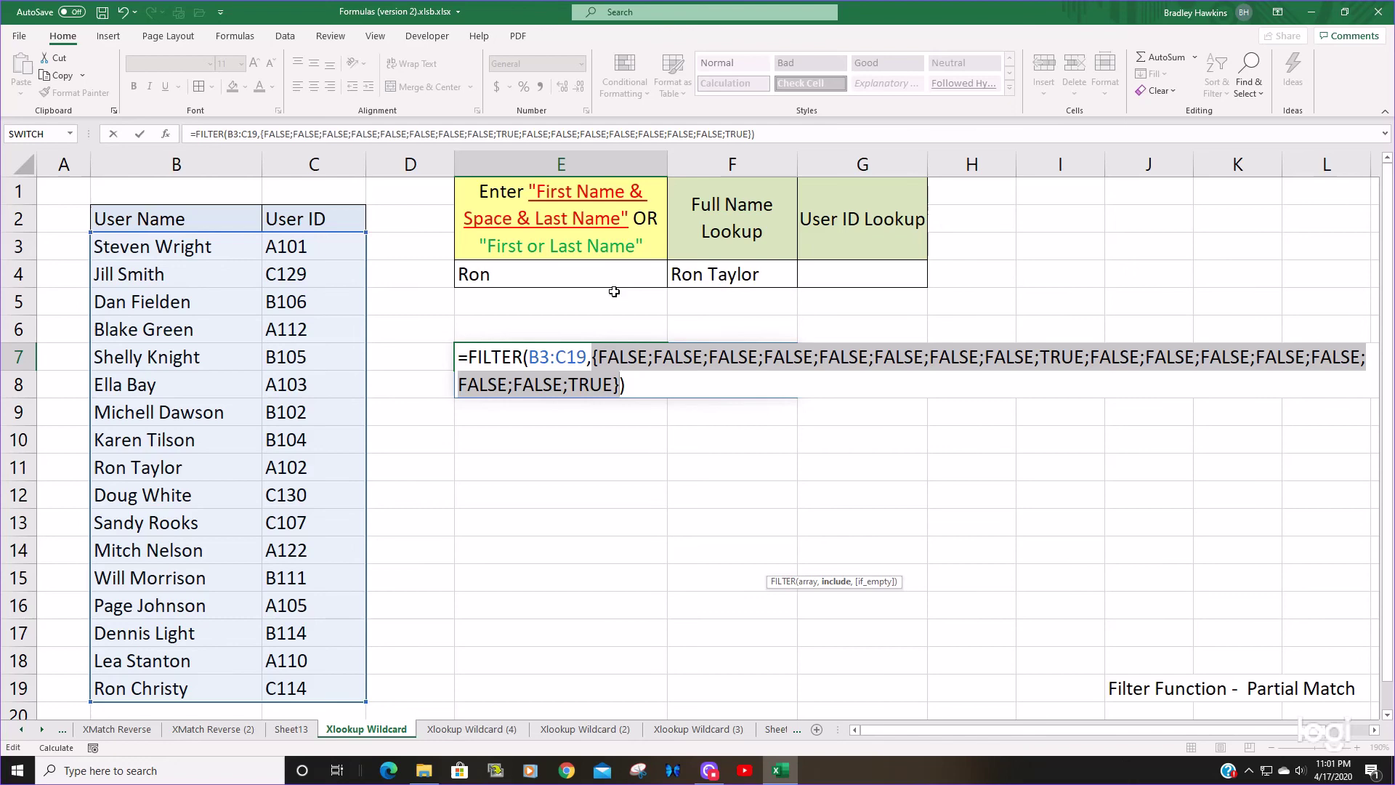
pyautogui.press('Return')
pyautogui.press('Escape')
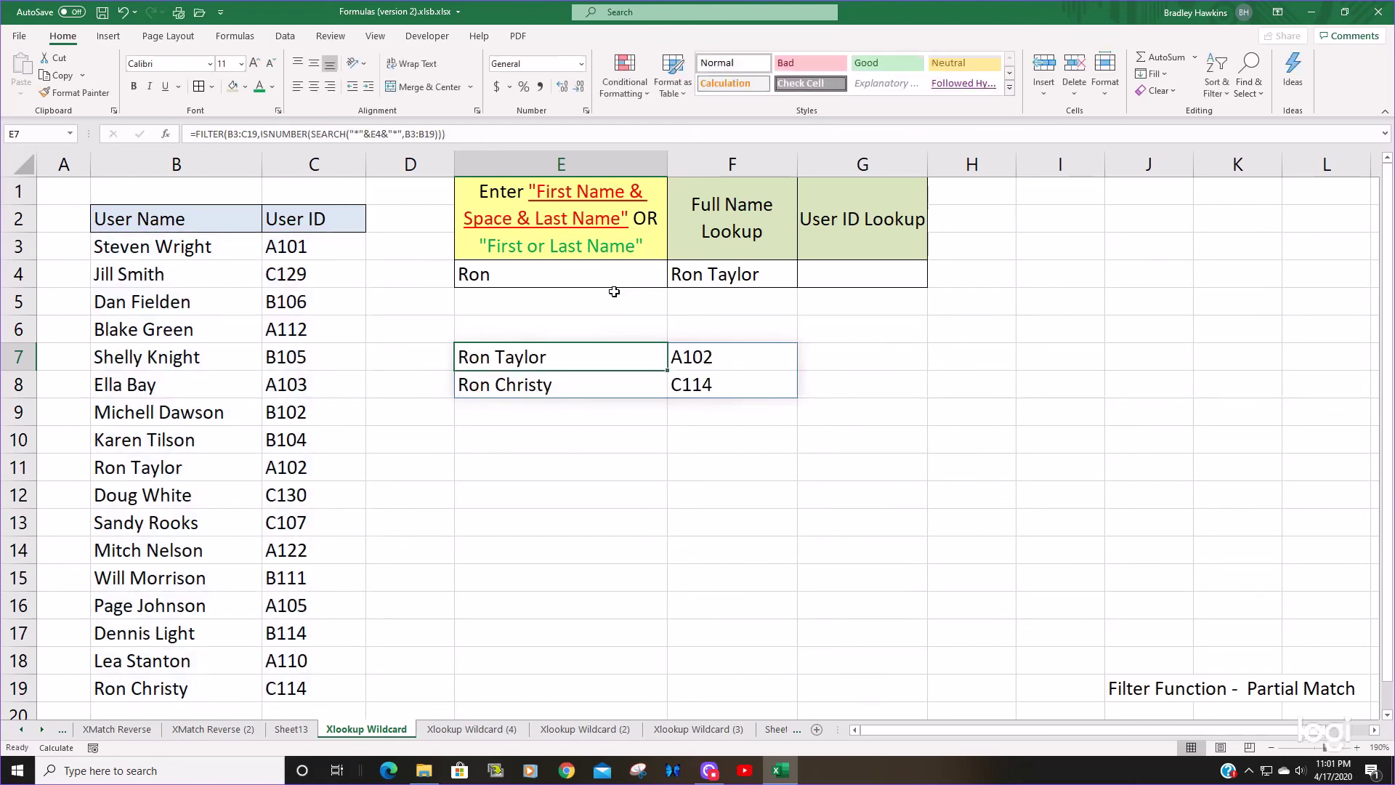